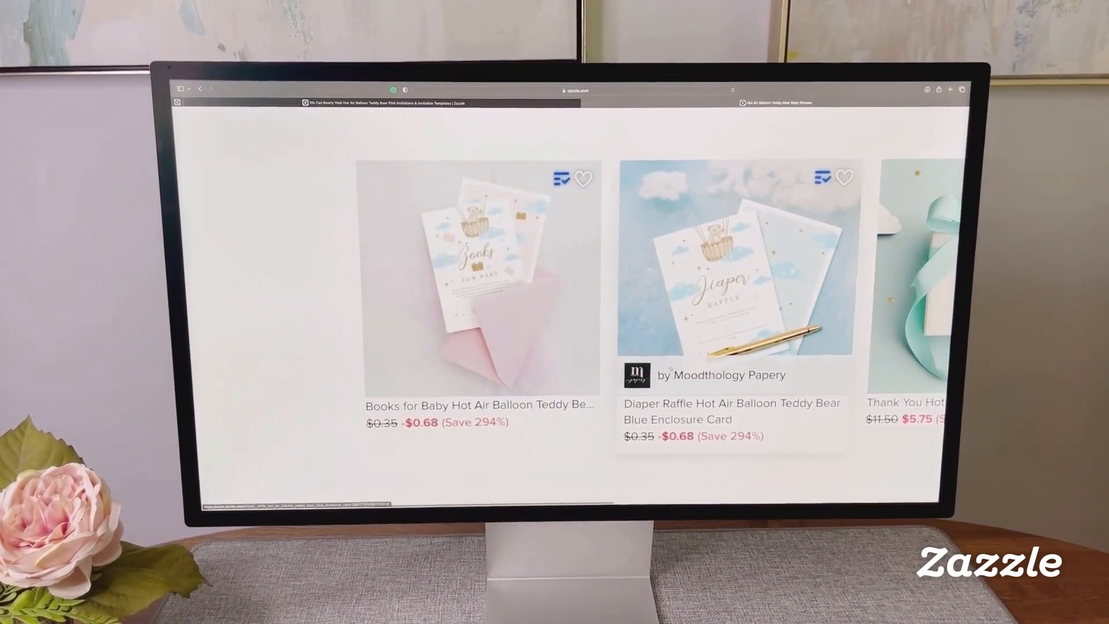
Scroll down the Baby Shower page to browse the invitation categories
{"action": "scroll", "coordinate": [683, 366], "scroll_direction": "down", "scroll_amount": 3}
{"action": "scroll", "coordinate": [662, 371], "scroll_direction": "down", "scroll_amount": 3}
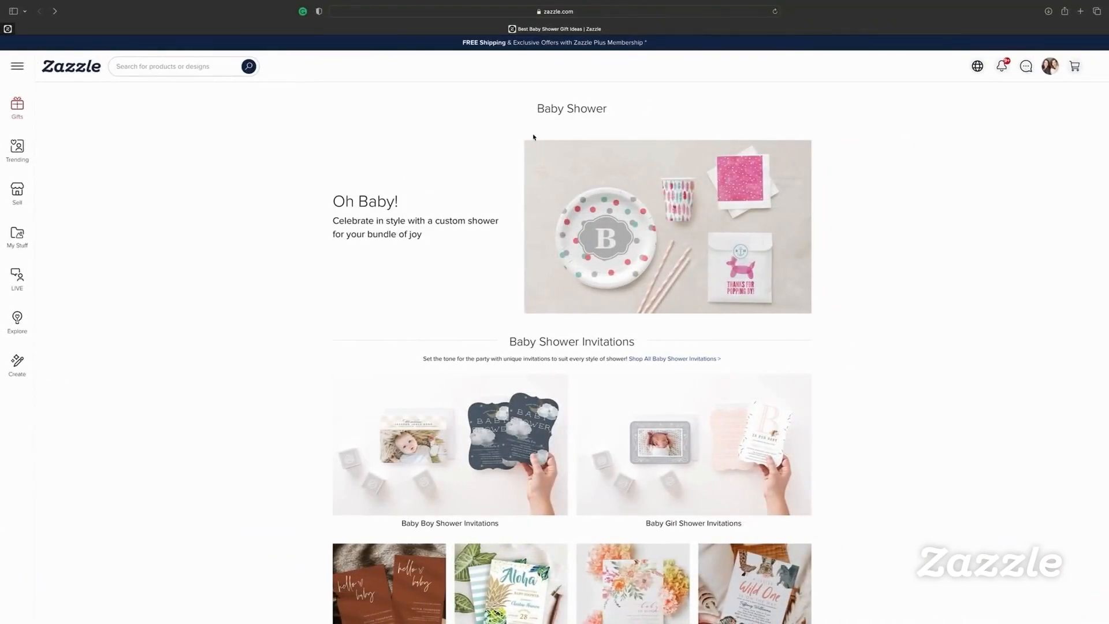
{"action": "scroll", "coordinate": [506, 220], "scroll_direction": "down", "scroll_amount": 3}
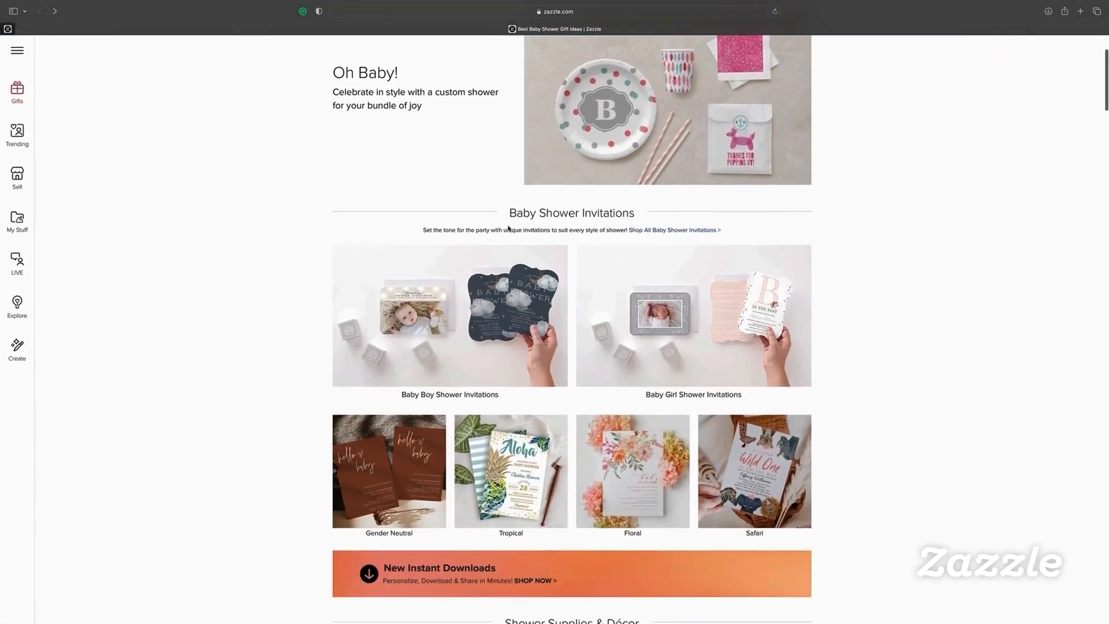
{"action": "scroll", "coordinate": [558, 226], "scroll_direction": "down", "scroll_amount": 2}
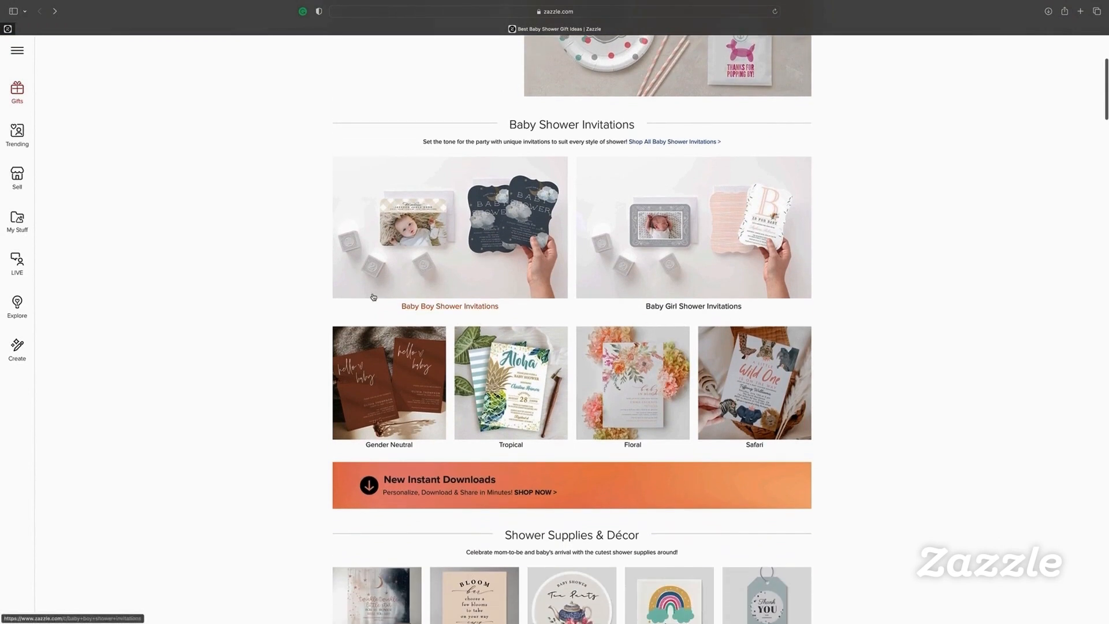
{"action": "scroll", "coordinate": [373, 297], "scroll_direction": "down", "scroll_amount": 2}
{"action": "scroll", "coordinate": [722, 402], "scroll_direction": "down", "scroll_amount": 7}
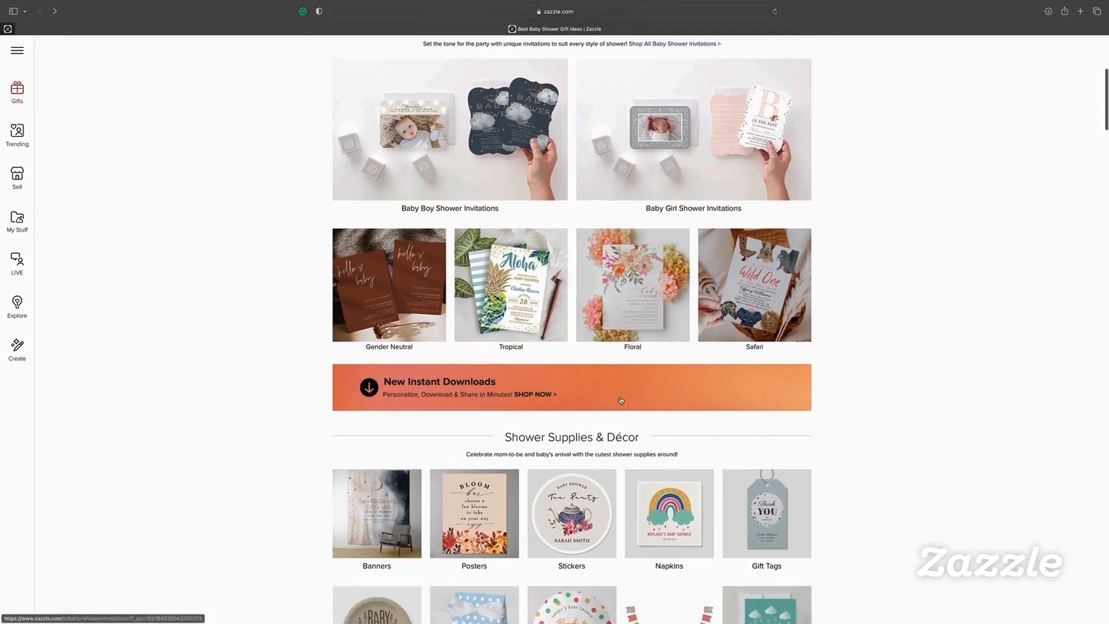
{"action": "scroll", "coordinate": [617, 395], "scroll_direction": "down", "scroll_amount": 7}
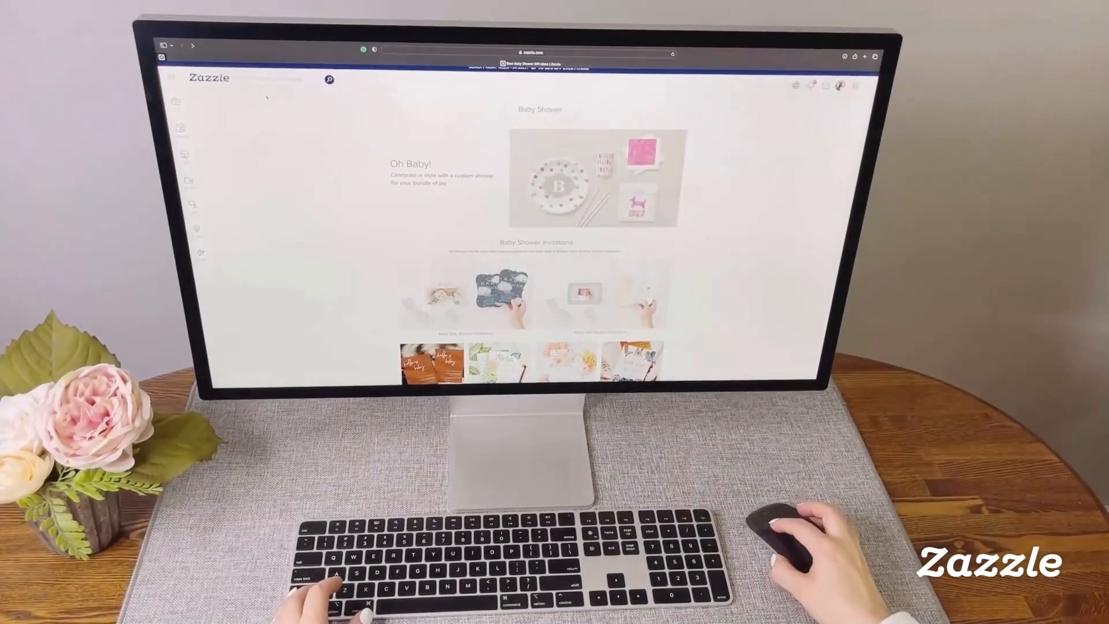
Zoom the page in and enter 'Bear Hot Air Balloon Baby Shower' in the search bar
{"action": "key", "text": "super+plus"}
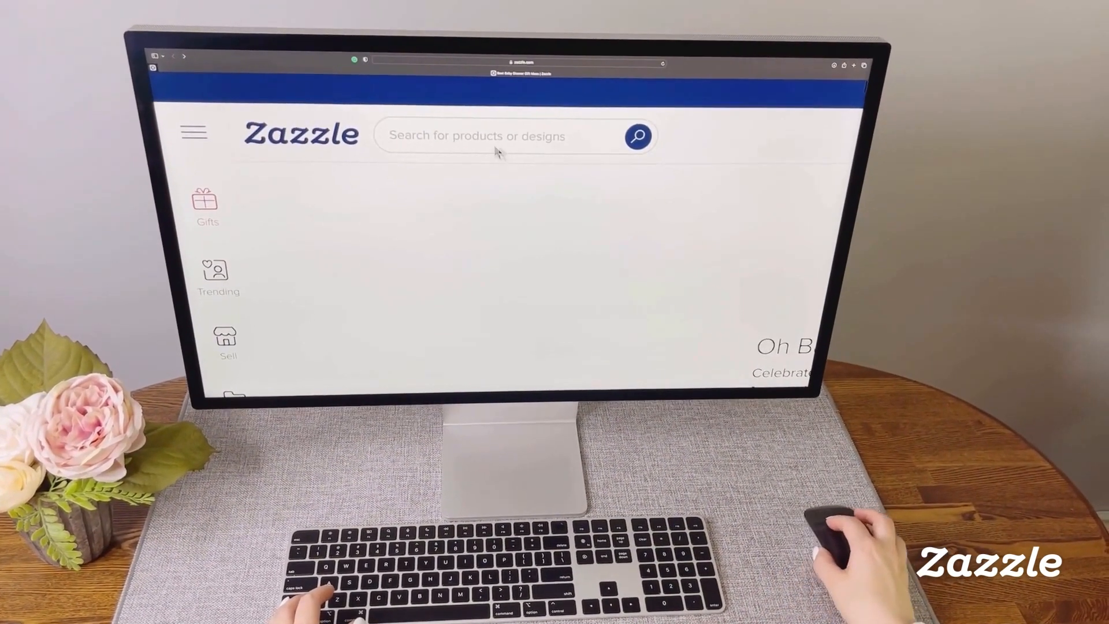
{"action": "left_click", "coordinate": [406, 135]}
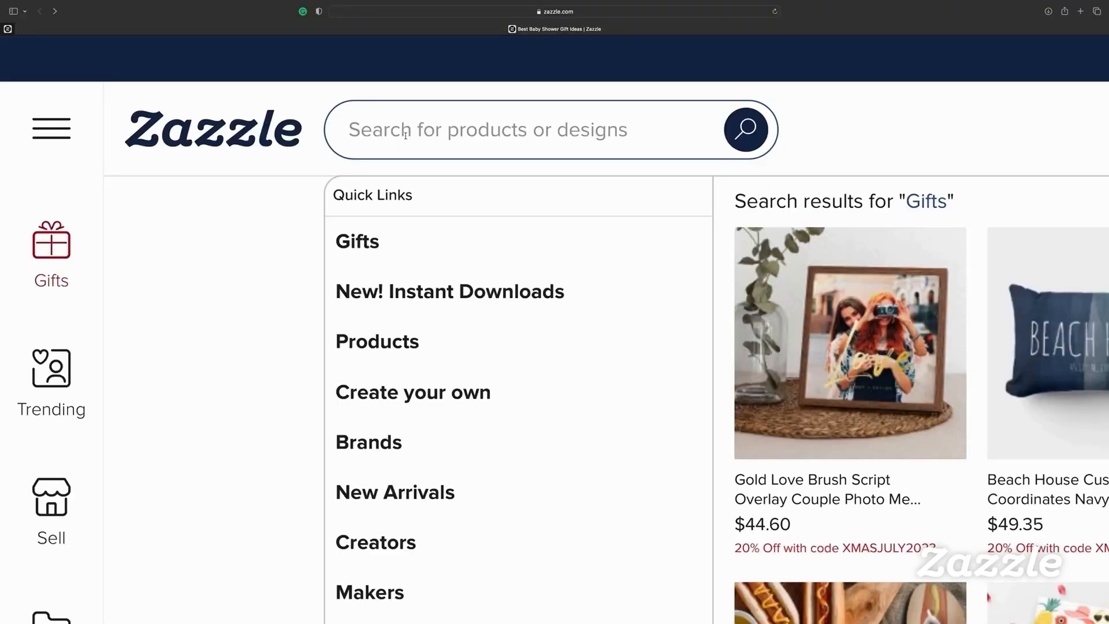
{"action": "type", "text": "Bear "}
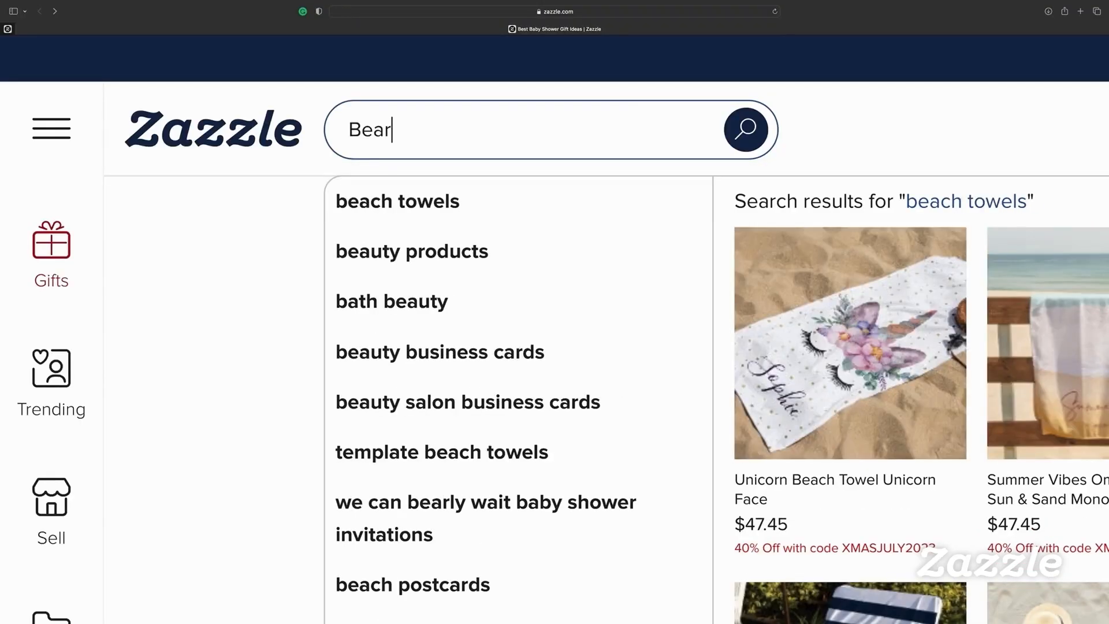
{"action": "type", "text": "Hot"}
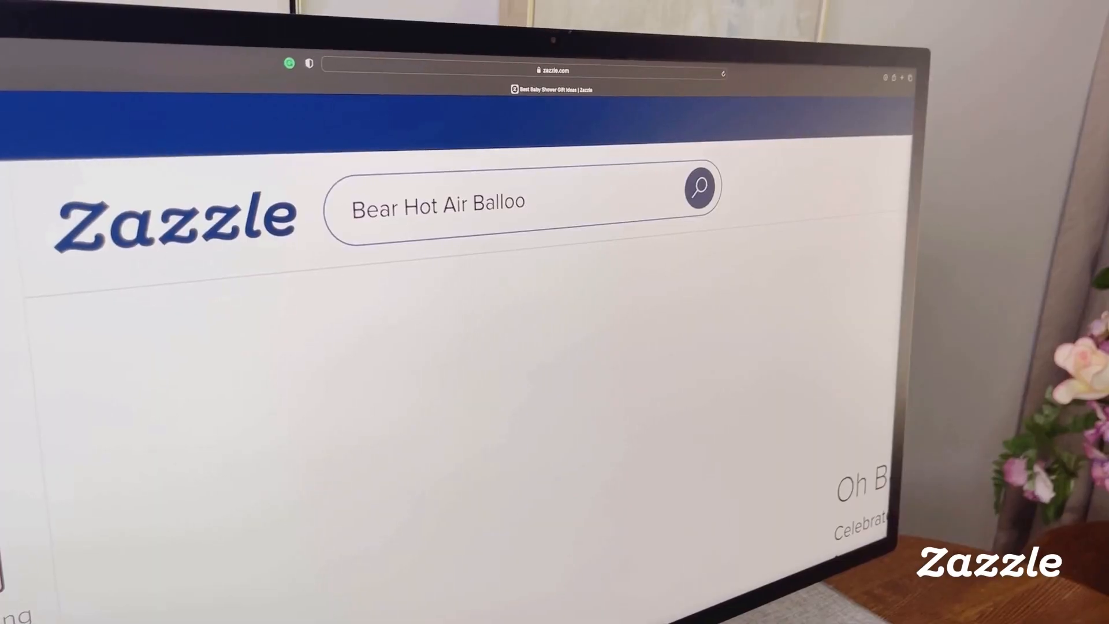
{"action": "type", "text": "n Baby Sho"}
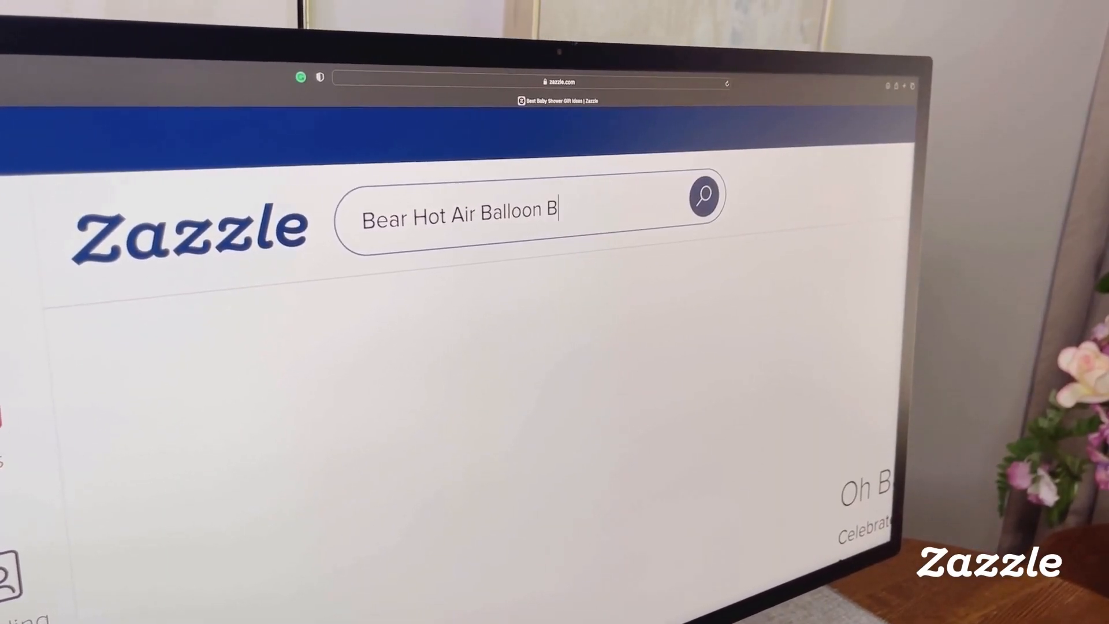
{"action": "type", "text": "wer"}
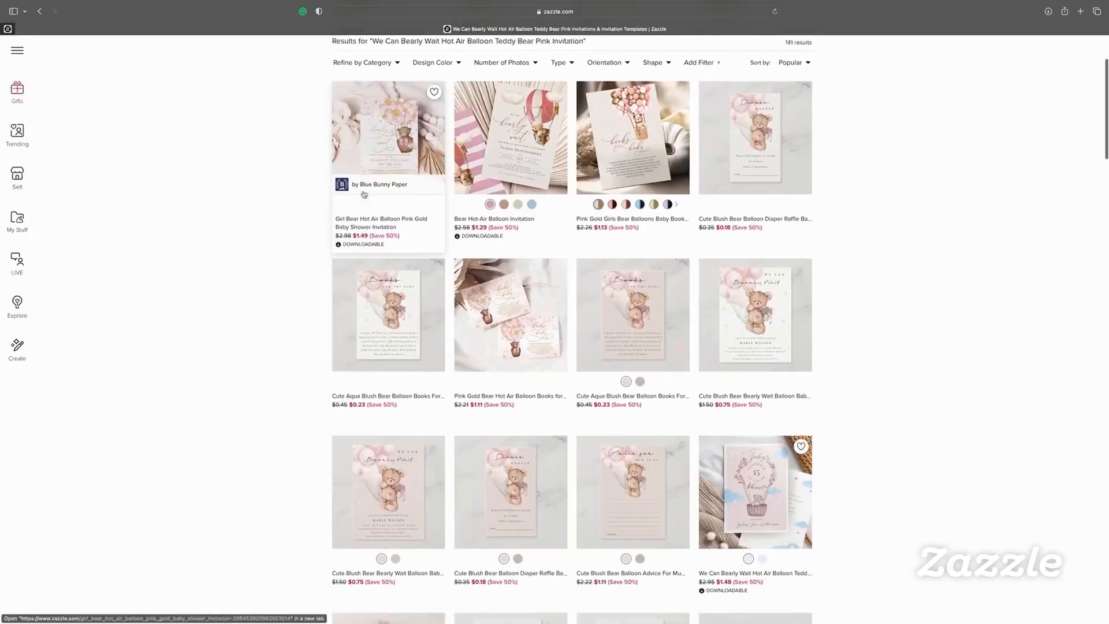
Open the teddy bear invitation result and browse the Hot Air Balloon Teddy Bear collection cards
{"action": "scroll", "coordinate": [631, 233], "scroll_direction": "down", "scroll_amount": 3}
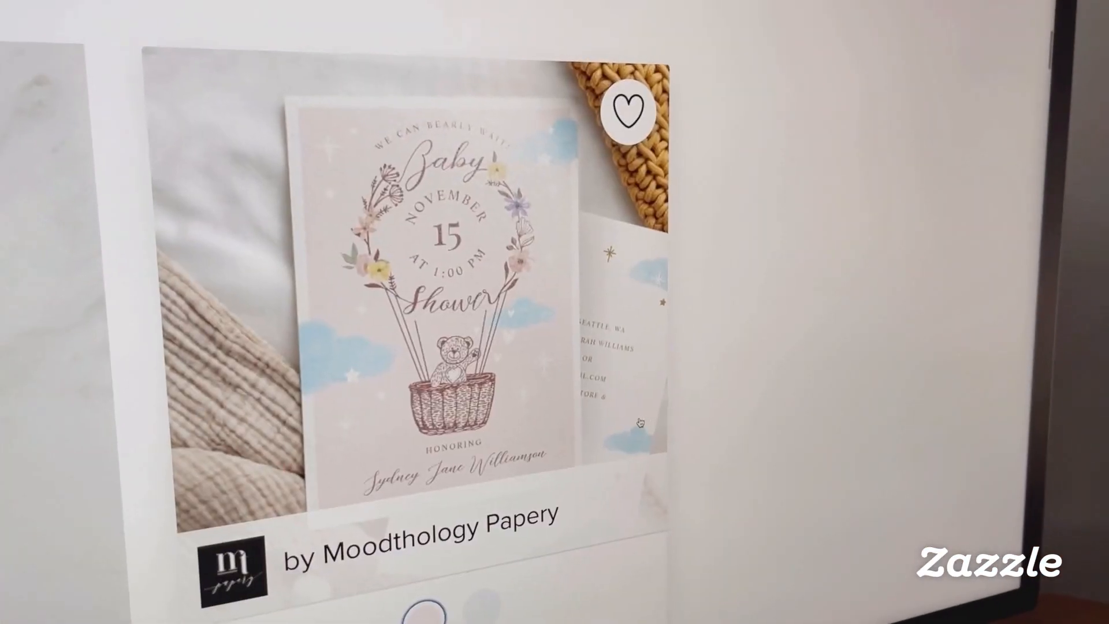
{"action": "left_click", "coordinate": [719, 298]}
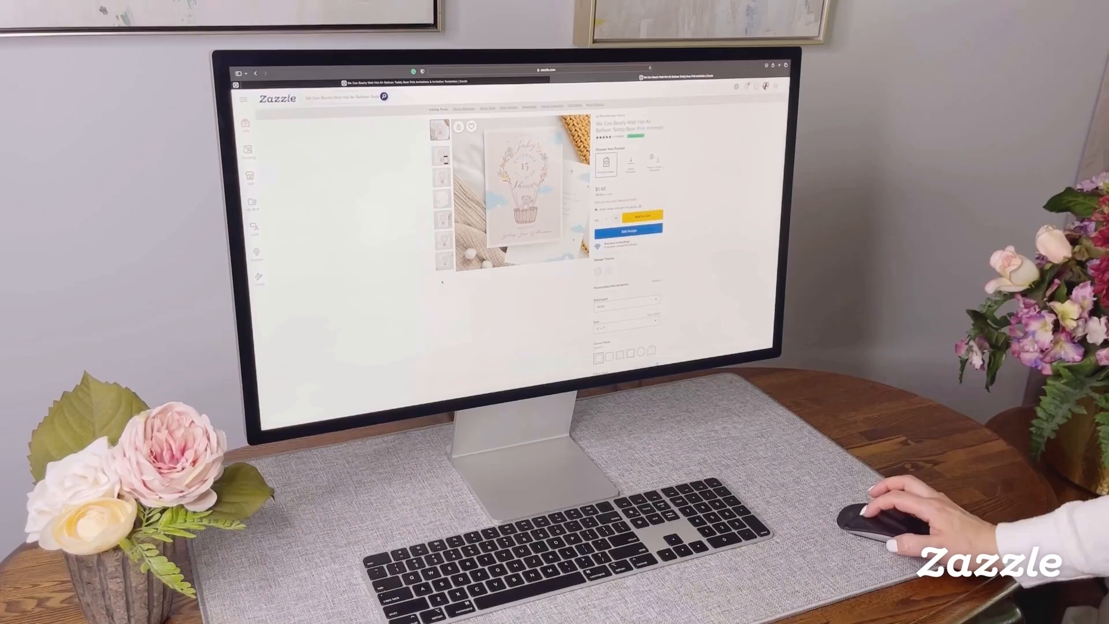
{"action": "scroll", "coordinate": [442, 283], "scroll_direction": "down", "scroll_amount": 5}
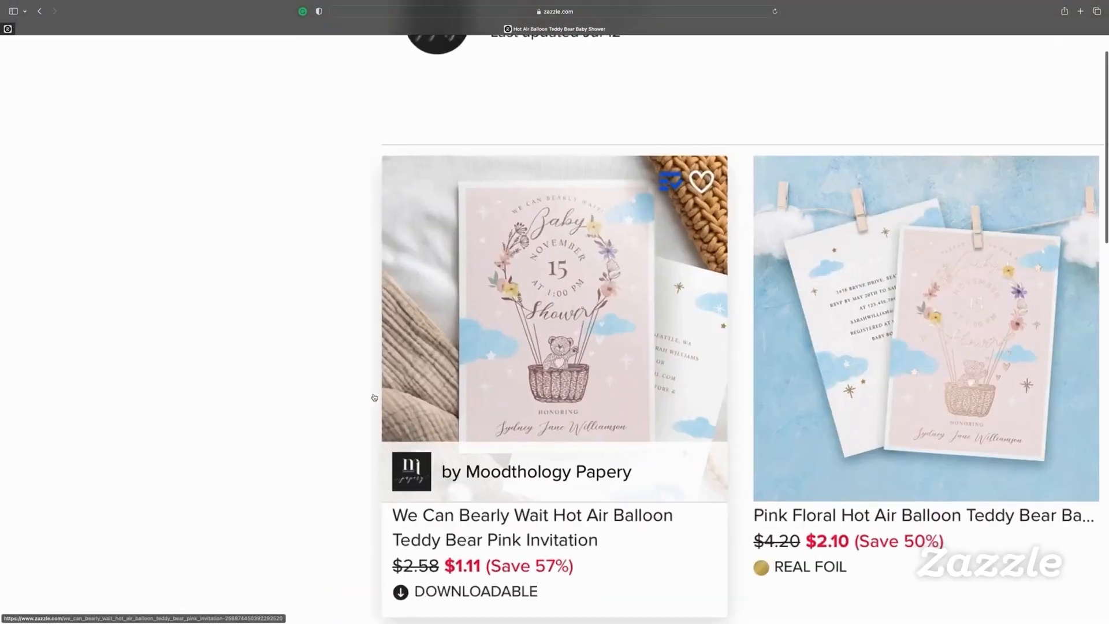
{"action": "scroll", "coordinate": [374, 397], "scroll_direction": "down", "scroll_amount": 1}
{"action": "scroll", "coordinate": [578, 439], "scroll_direction": "right", "scroll_amount": 5}
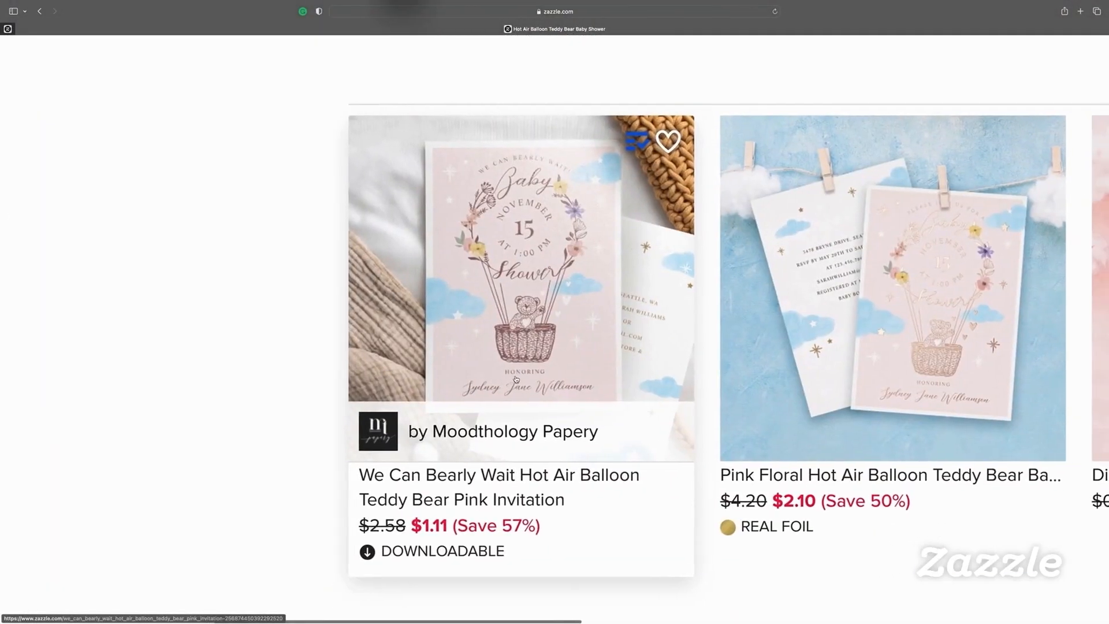
{"action": "scroll", "coordinate": [733, 493], "scroll_direction": "right", "scroll_amount": 5}
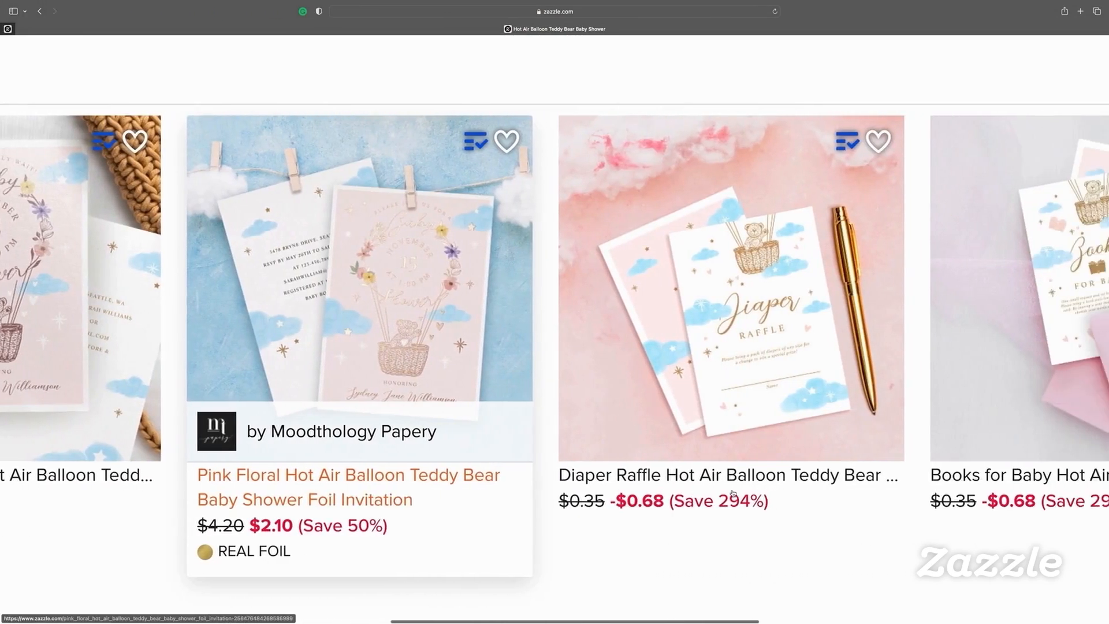
{"action": "scroll", "coordinate": [714, 417], "scroll_direction": "right", "scroll_amount": 5}
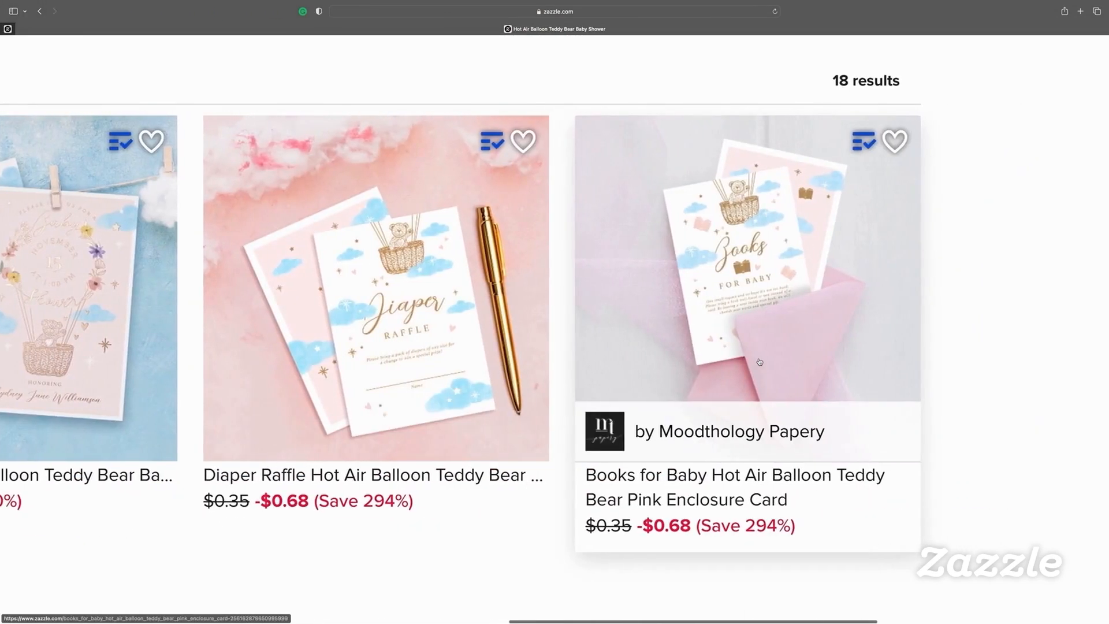
{"action": "scroll", "coordinate": [493, 410], "scroll_direction": "down", "scroll_amount": 10}
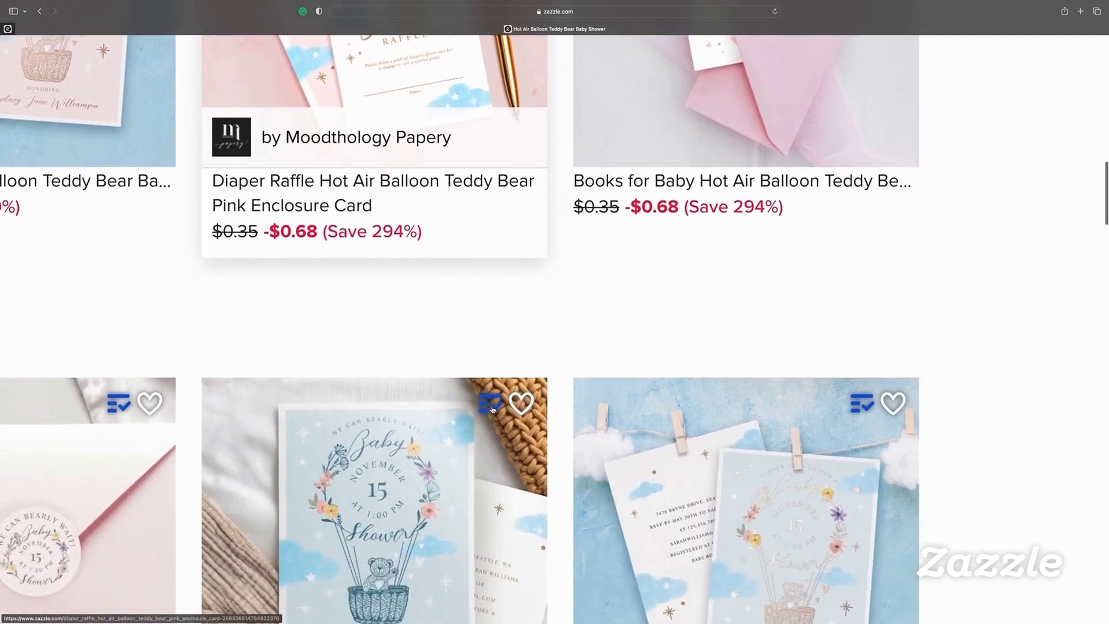
{"action": "scroll", "coordinate": [493, 410], "scroll_direction": "left", "scroll_amount": 6}
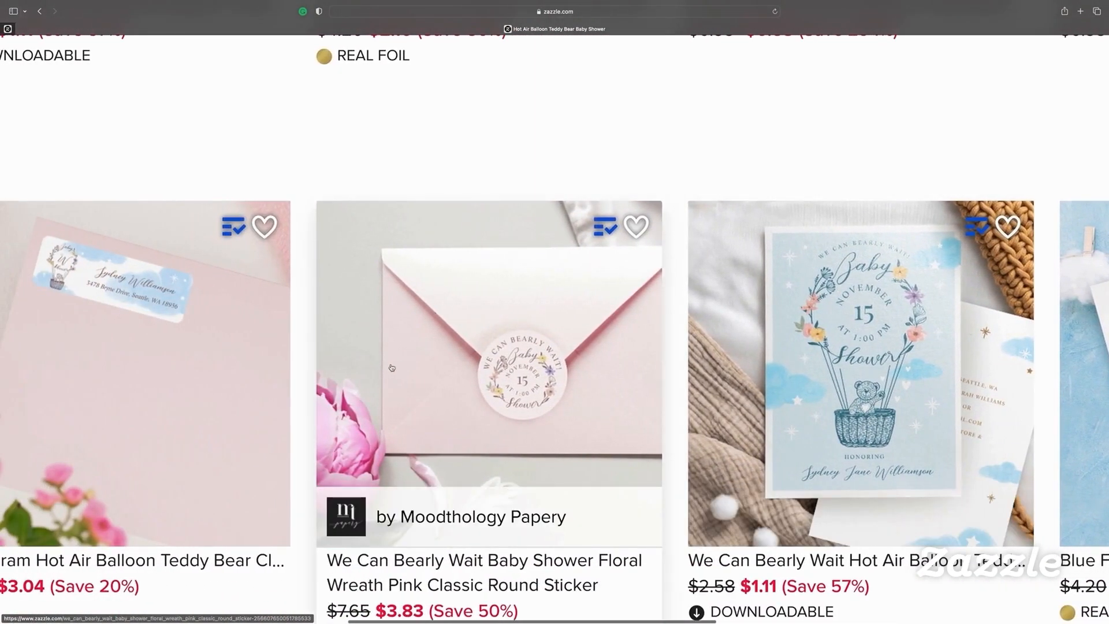
{"action": "scroll", "coordinate": [341, 374], "scroll_direction": "left", "scroll_amount": 5}
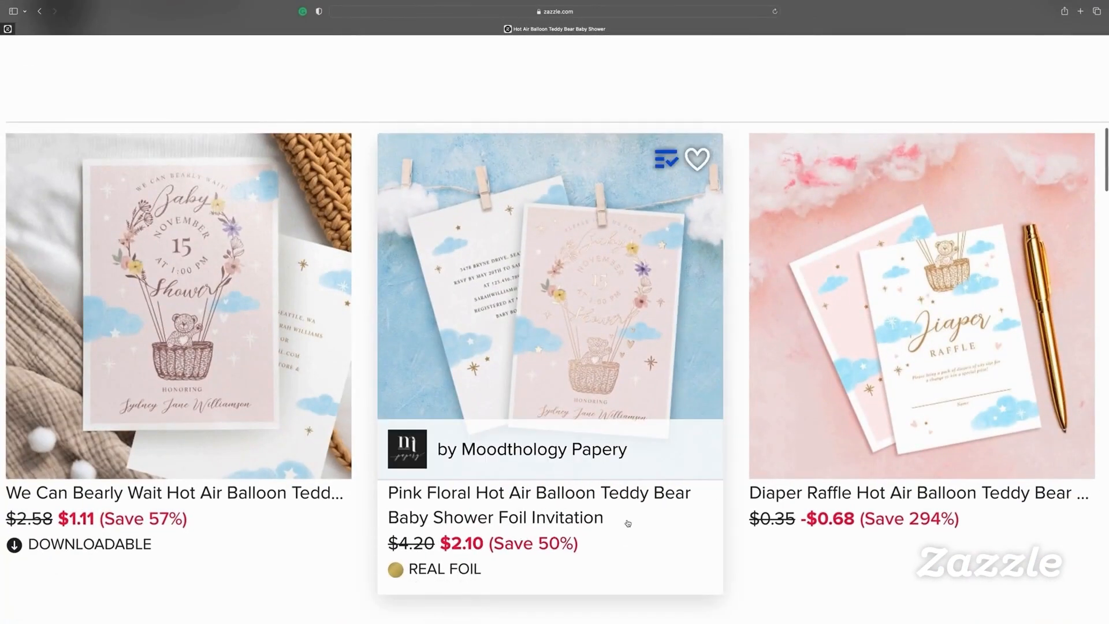
{"action": "left_click", "coordinate": [637, 393]}
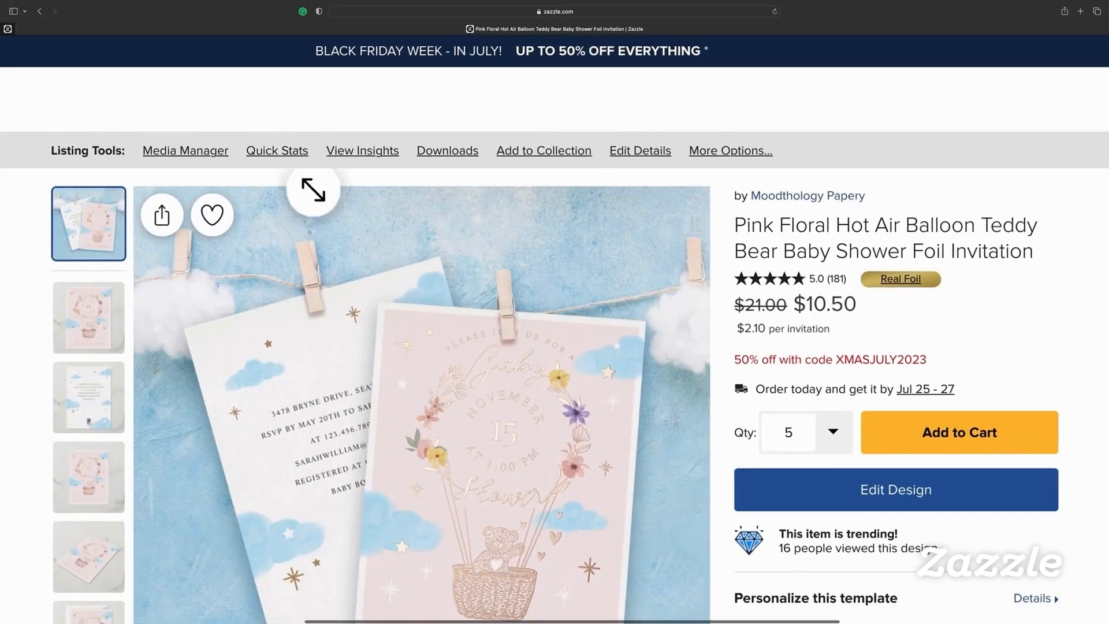
{"action": "scroll", "coordinate": [348, 232], "scroll_direction": "down", "scroll_amount": 1}
{"action": "scroll", "coordinate": [944, 299], "scroll_direction": "down", "scroll_amount": 1}
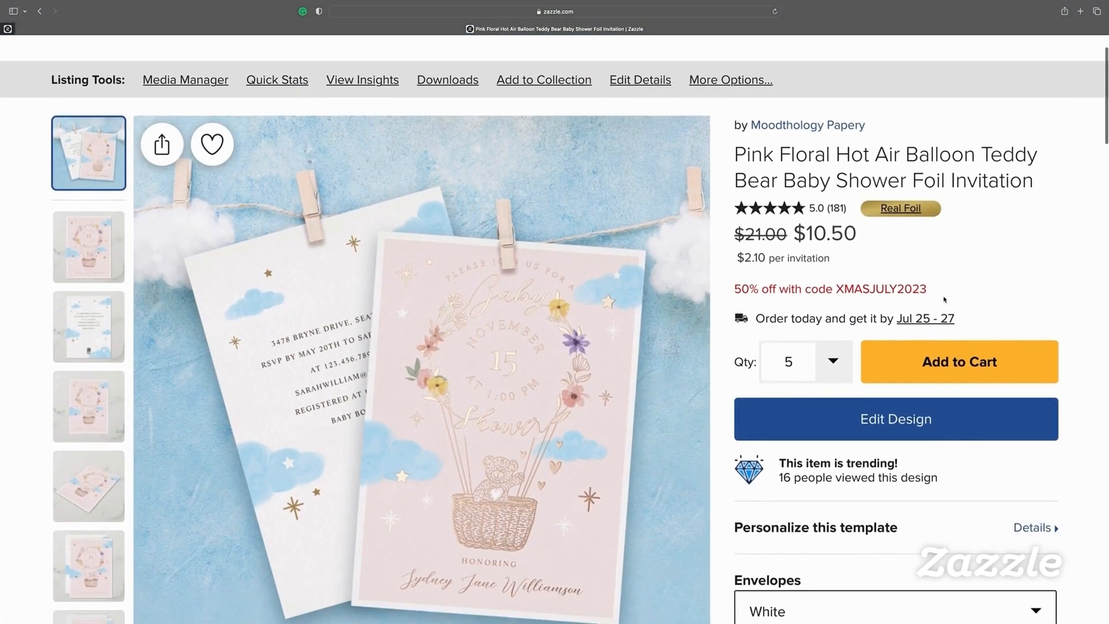
{"action": "scroll", "coordinate": [945, 300], "scroll_direction": "down", "scroll_amount": 1}
{"action": "scroll", "coordinate": [899, 229], "scroll_direction": "down", "scroll_amount": 5}
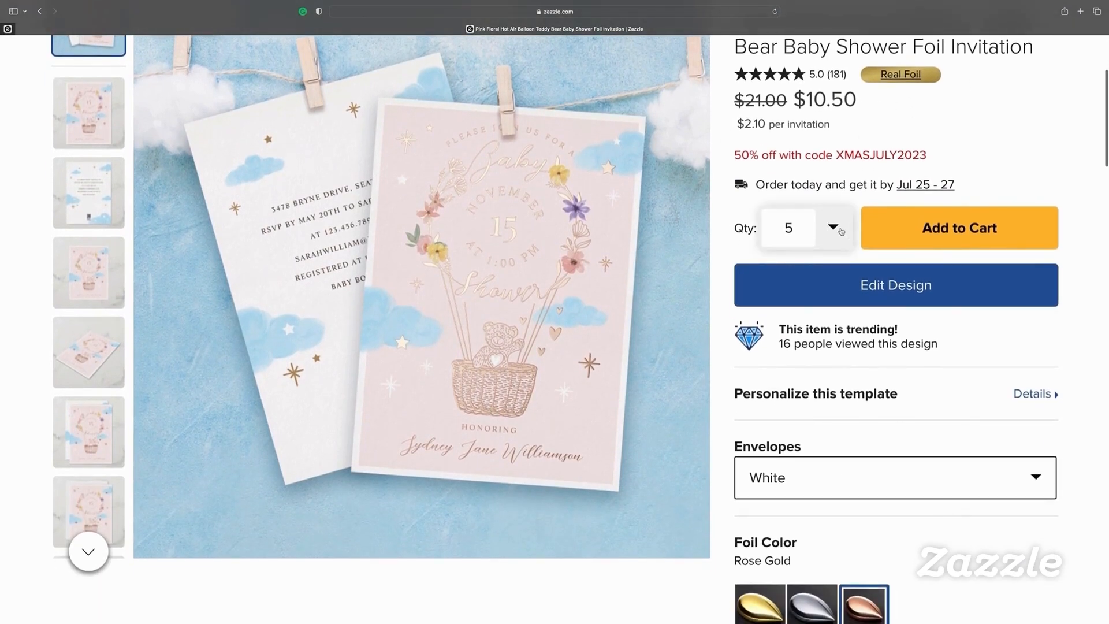
{"action": "left_click", "coordinate": [833, 229]}
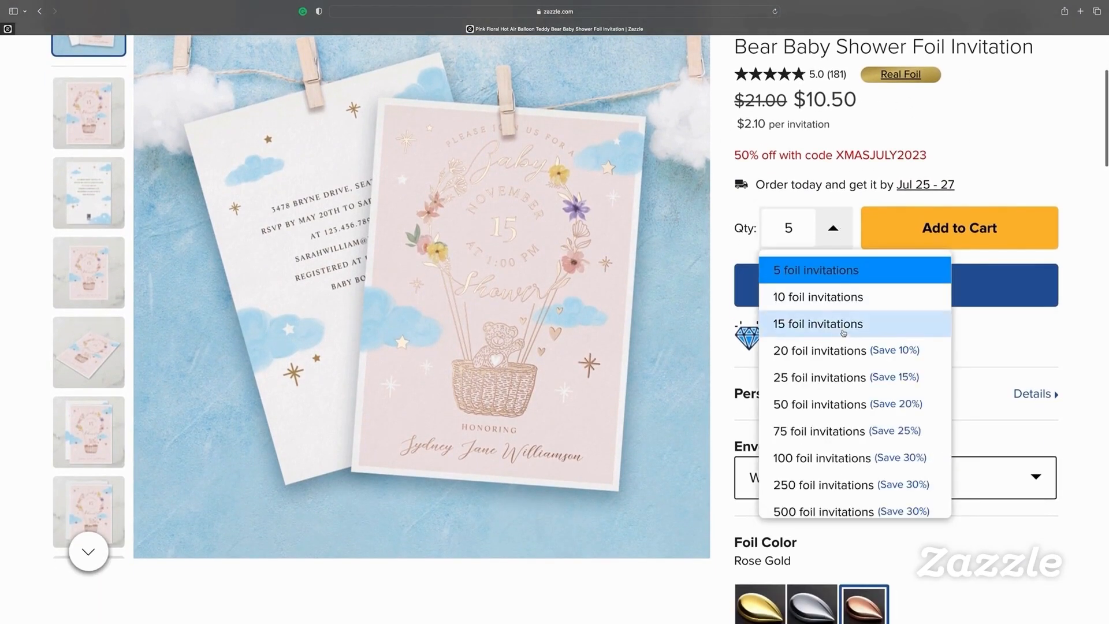
{"action": "left_click", "coordinate": [719, 242]}
{"action": "scroll", "coordinate": [751, 265], "scroll_direction": "down", "scroll_amount": 4}
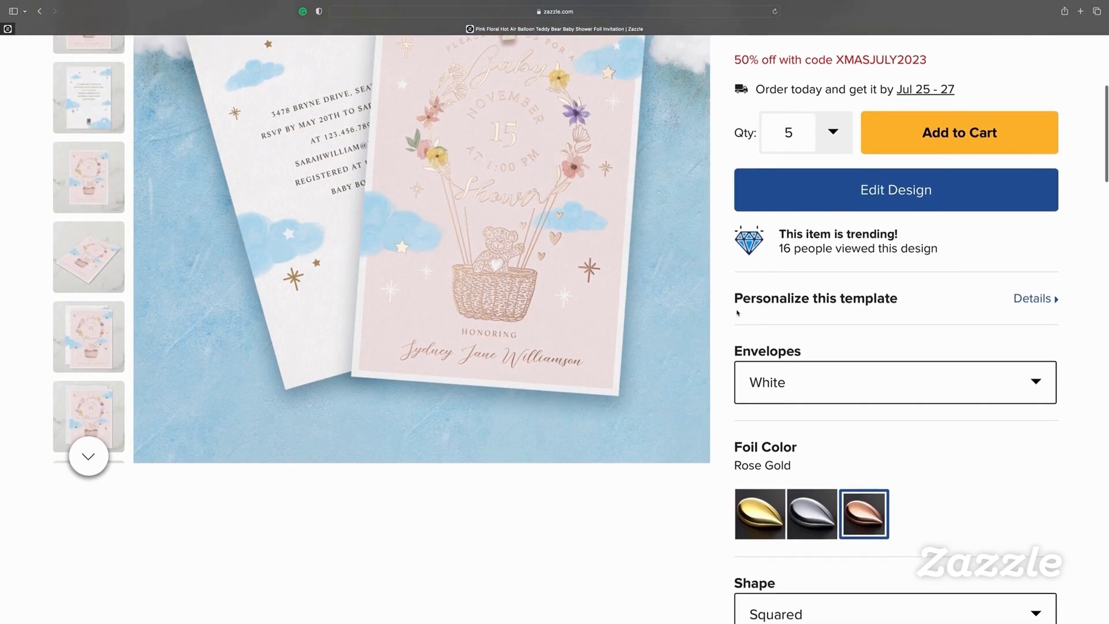
{"action": "scroll", "coordinate": [738, 313], "scroll_direction": "down", "scroll_amount": 2}
{"action": "left_click", "coordinate": [825, 356]}
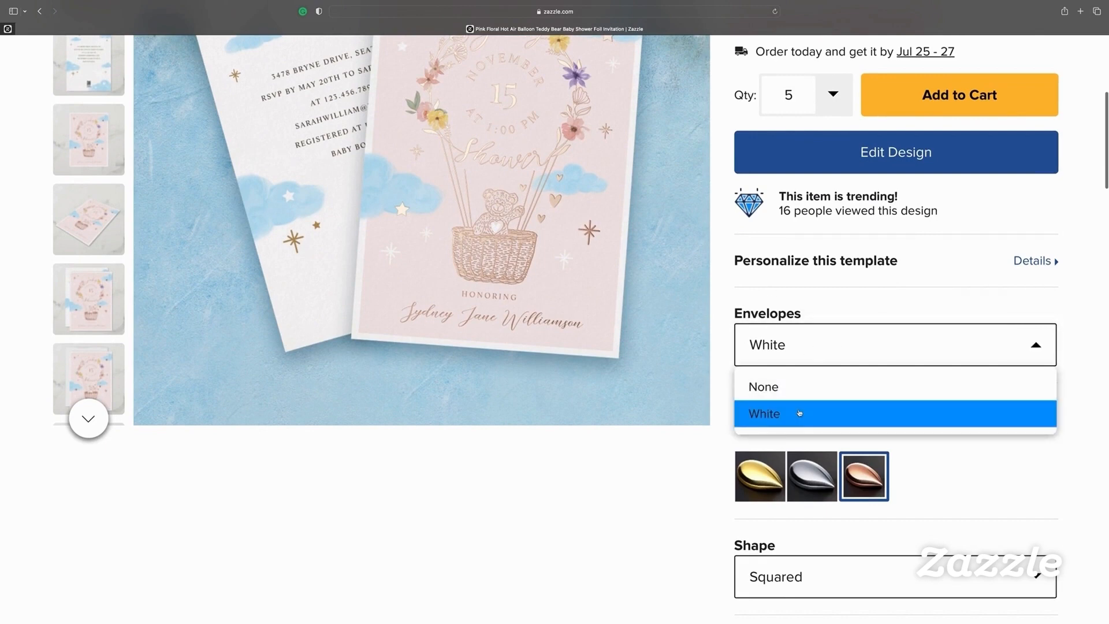
{"action": "left_click", "coordinate": [781, 414]}
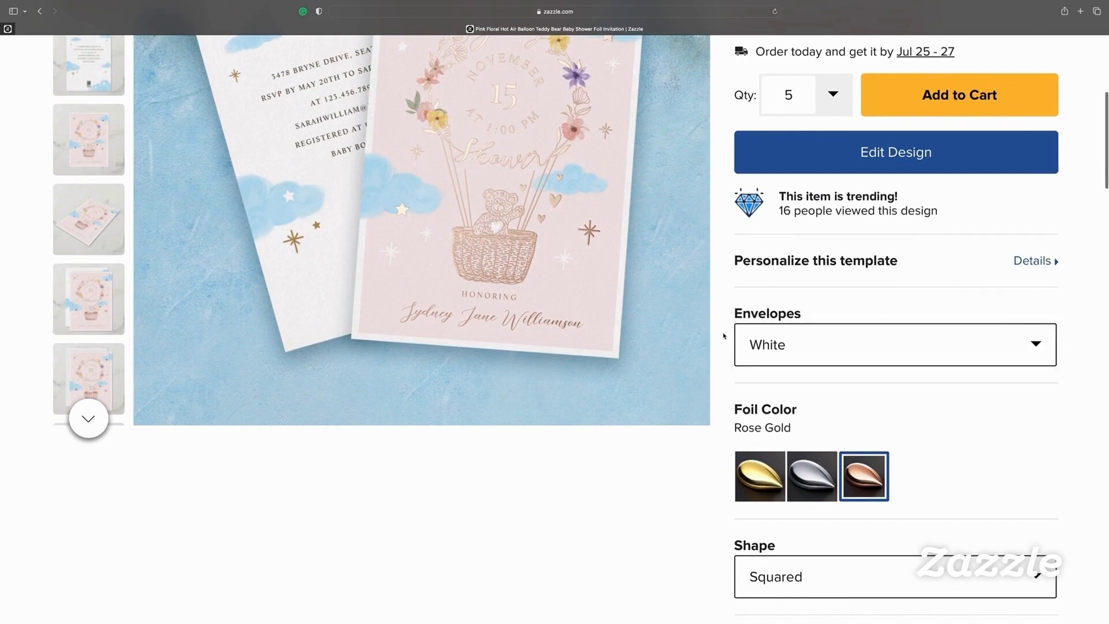
{"action": "scroll", "coordinate": [902, 492], "scroll_direction": "up", "scroll_amount": 4}
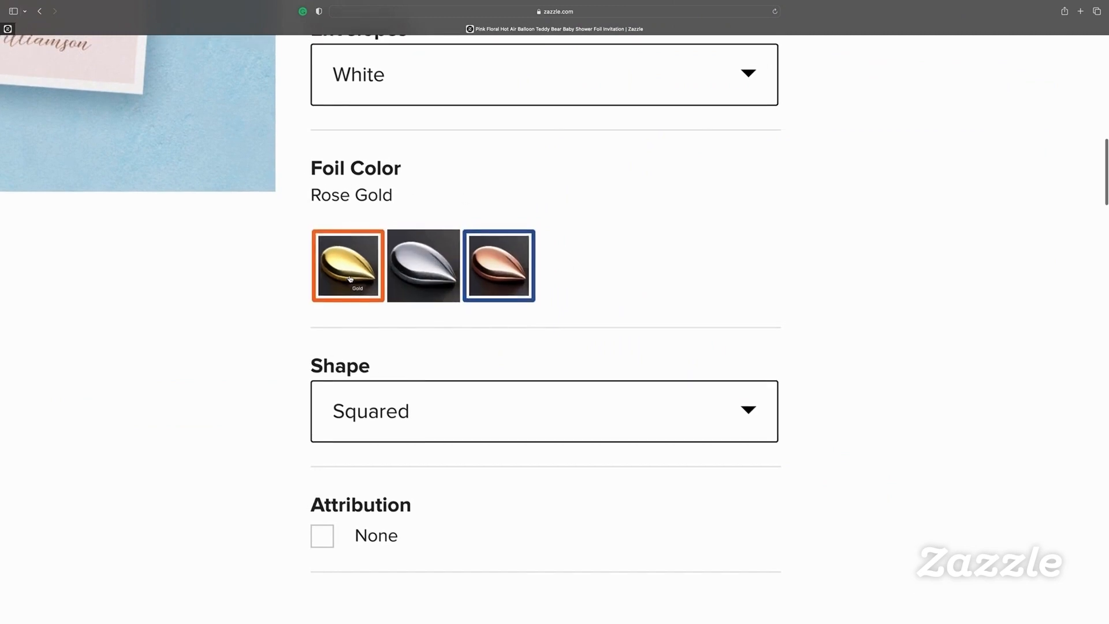
{"action": "scroll", "coordinate": [341, 319], "scroll_direction": "down", "scroll_amount": 2}
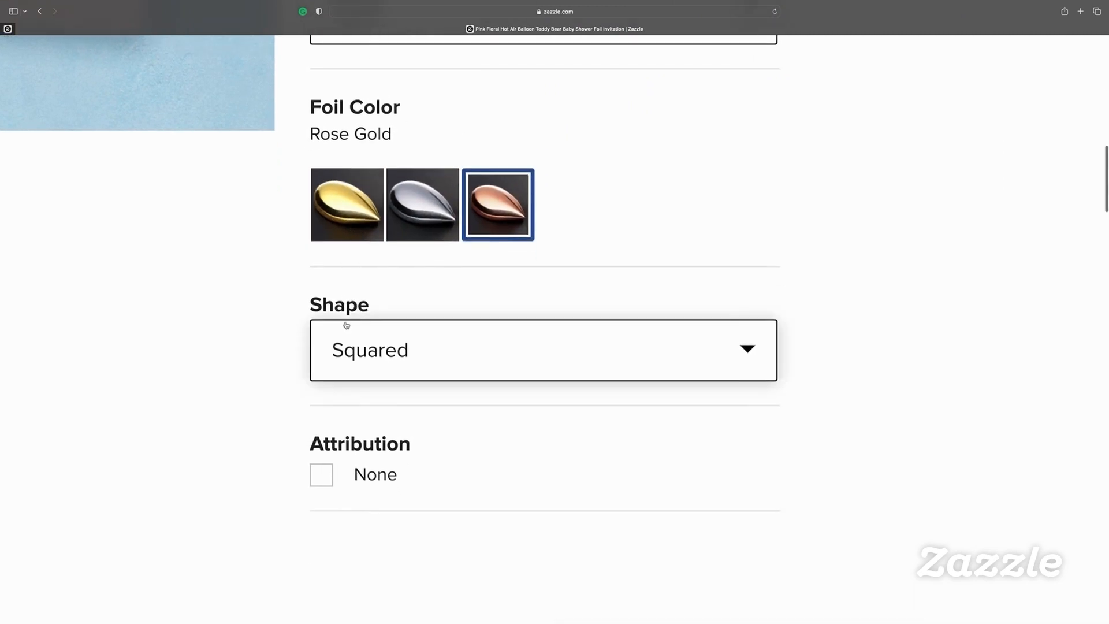
{"action": "left_click", "coordinate": [379, 372]}
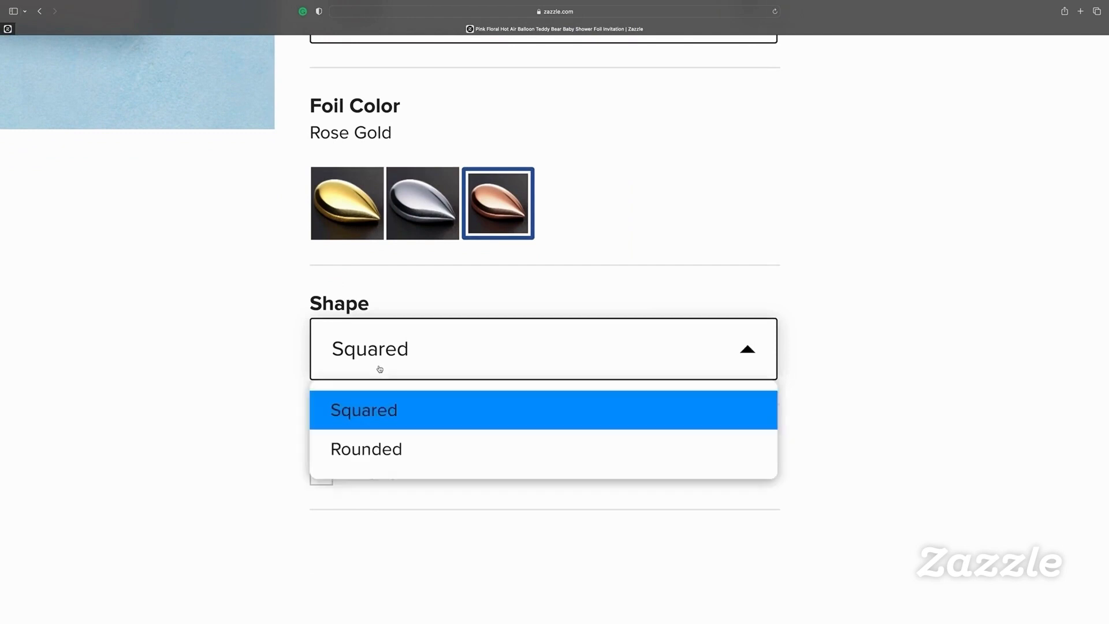
{"action": "left_click", "coordinate": [426, 299]}
{"action": "scroll", "coordinate": [432, 286], "scroll_direction": "up", "scroll_amount": 1}
{"action": "scroll", "coordinate": [446, 316], "scroll_direction": "down", "scroll_amount": 5}
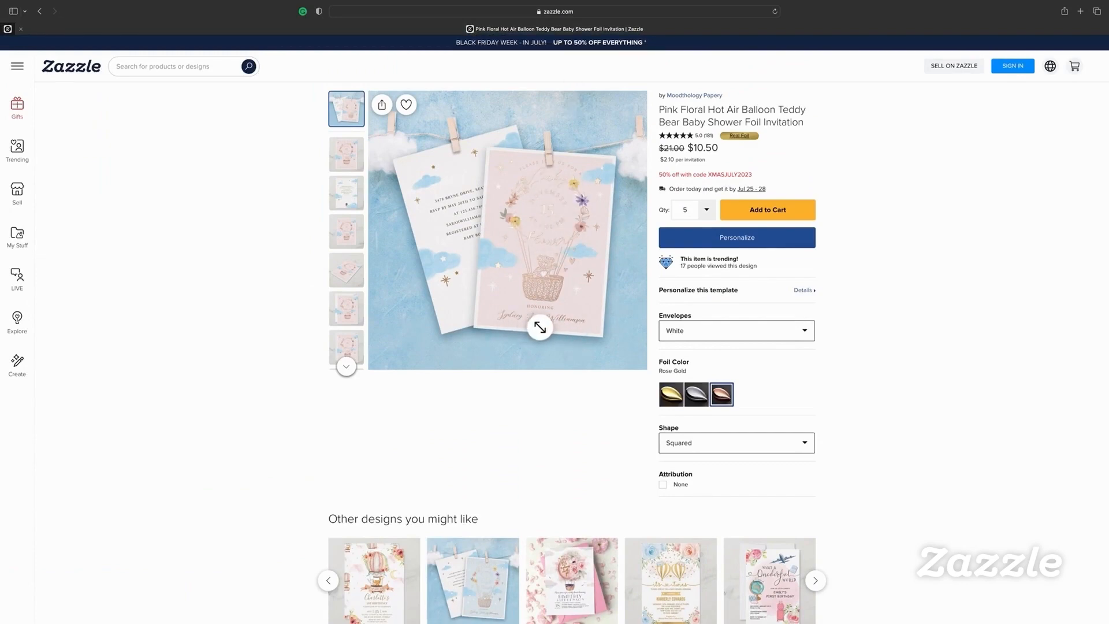
{"action": "scroll", "coordinate": [711, 297], "scroll_direction": "up", "scroll_amount": 5}
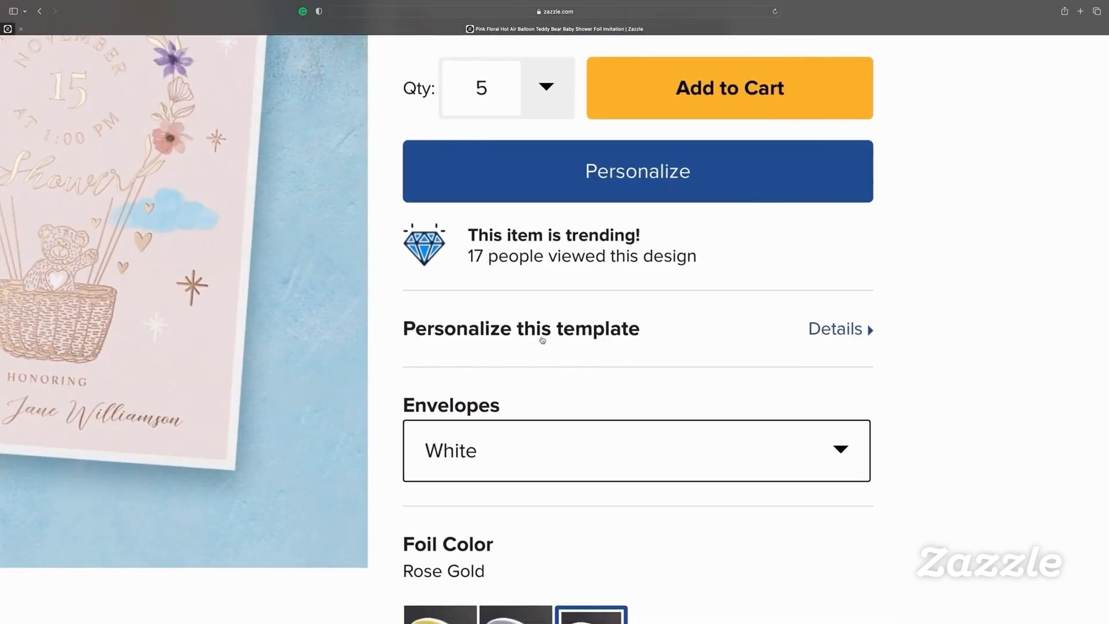
Set the date to SEPTEMBER 20 at 3:00 and enter the honoree's first name
{"action": "left_click", "coordinate": [838, 332]}
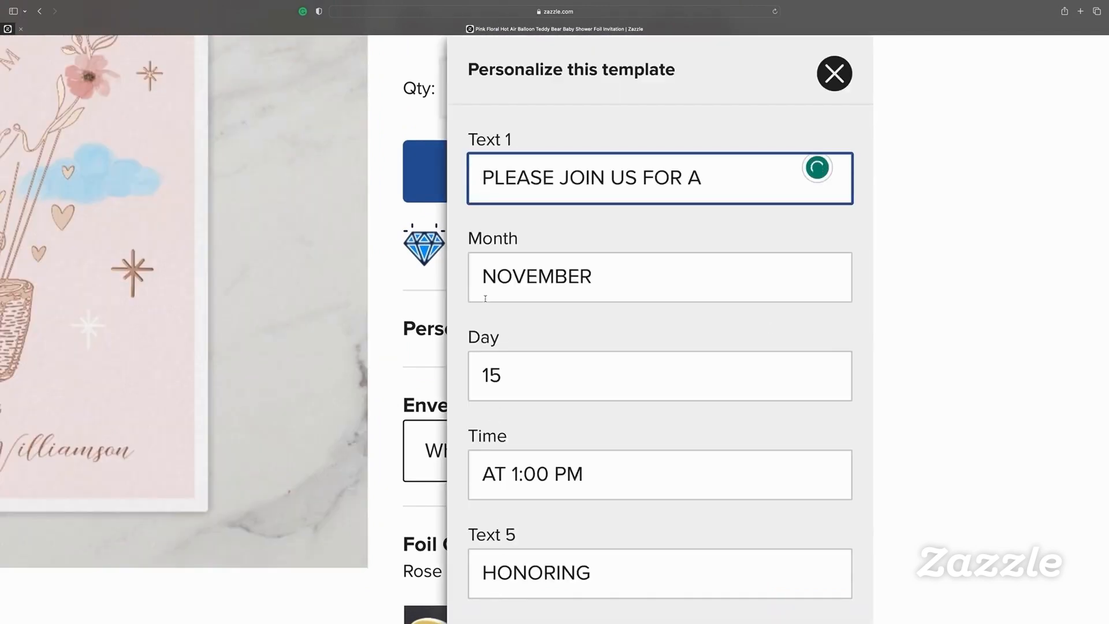
{"action": "key", "text": "Tab"}
{"action": "type", "text": "SEPTEMBER"}
{"action": "key", "text": "Tab"}
{"action": "type", "text": "20"}
{"action": "scroll", "coordinate": [496, 323], "scroll_direction": "down", "scroll_amount": 2}
{"action": "left_click", "coordinate": [514, 379]}
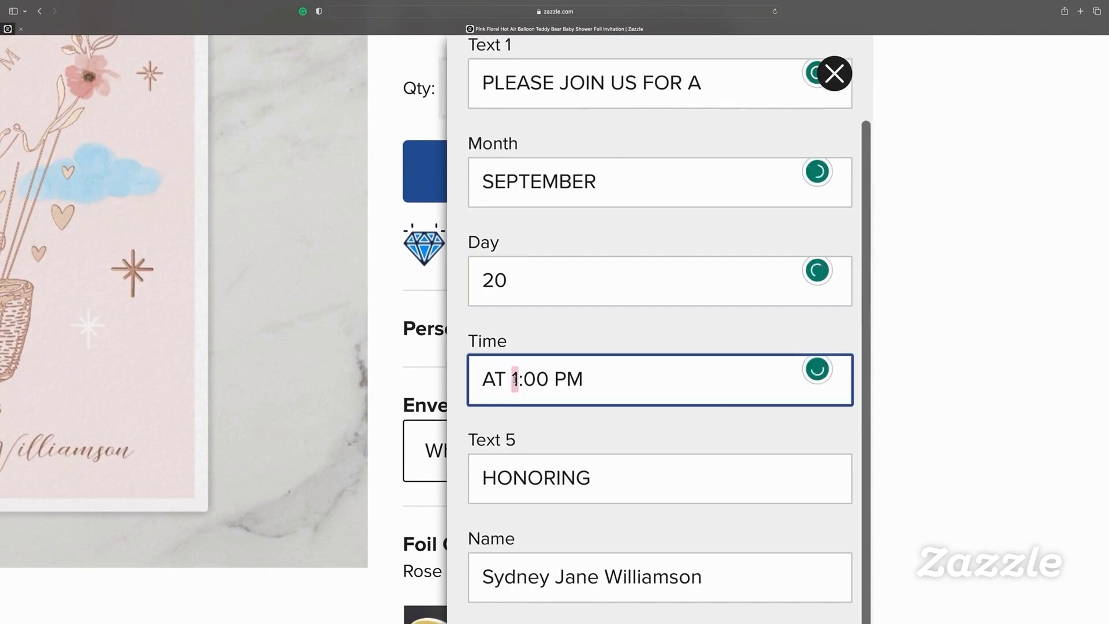
{"action": "type", "text": "3"}
{"action": "scroll", "coordinate": [515, 379], "scroll_direction": "down", "scroll_amount": 1}
{"action": "triple_click", "coordinate": [702, 523]}
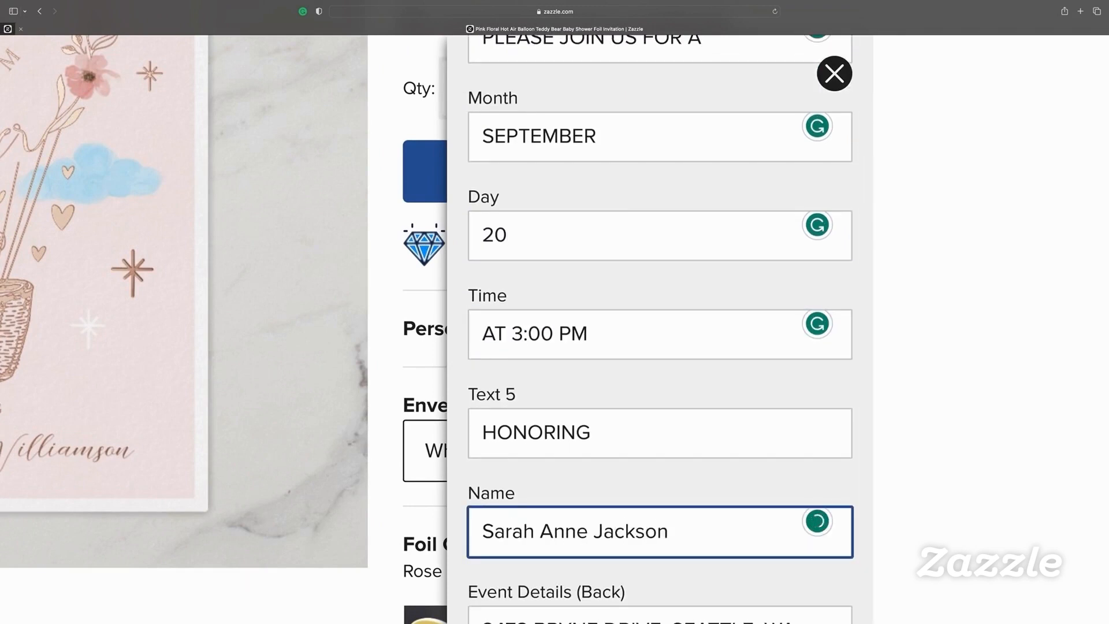
Replace the back's street address, city and state with the new party location
{"action": "scroll", "coordinate": [442, 414], "scroll_direction": "down", "scroll_amount": 4}
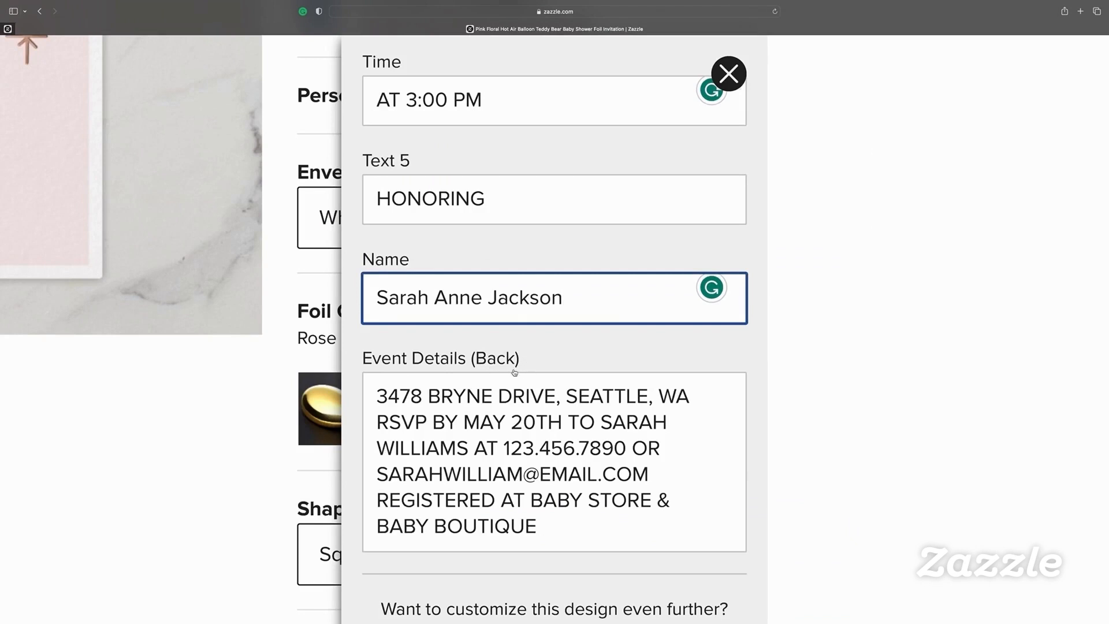
{"action": "left_click", "coordinate": [381, 396]}
{"action": "left_click_drag", "start_coordinate": [376, 424], "coordinate": [560, 424]}
{"action": "double_click", "coordinate": [606, 424]}
{"action": "type", "text": "NEW YORK"}
{"action": "double_click", "coordinate": [381, 450]}
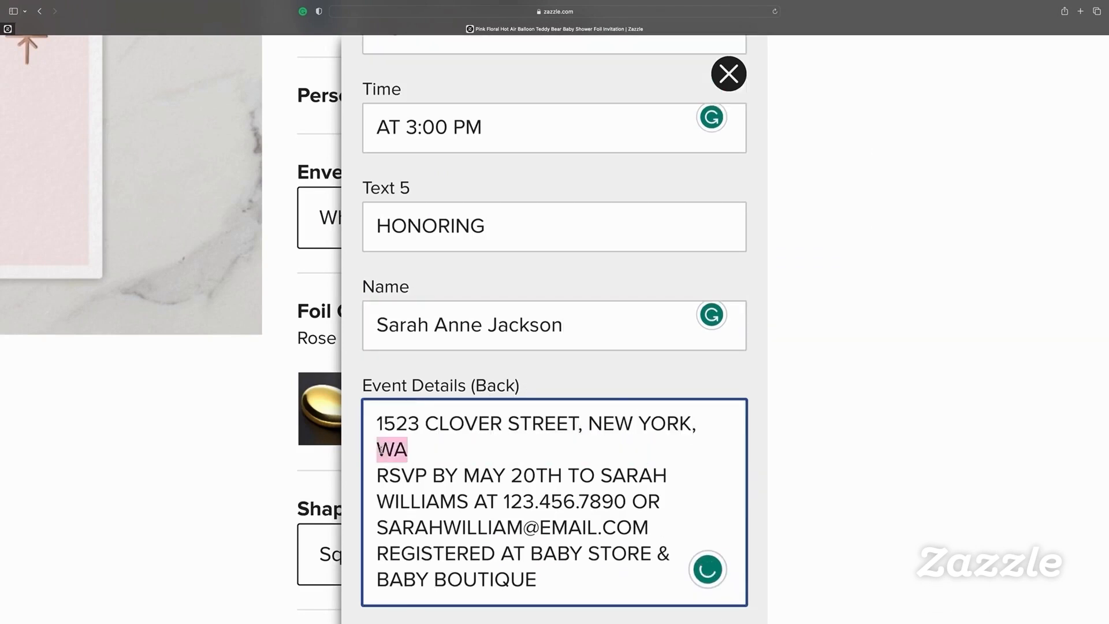
{"action": "type", "text": "NY"}
Change the RSVP date to SEPT 10TH and the registries to WALMART and TARGET
{"action": "left_click_drag", "start_coordinate": [463, 449], "coordinate": [565, 449]}
{"action": "type", "text": "SEPT 10TH"}
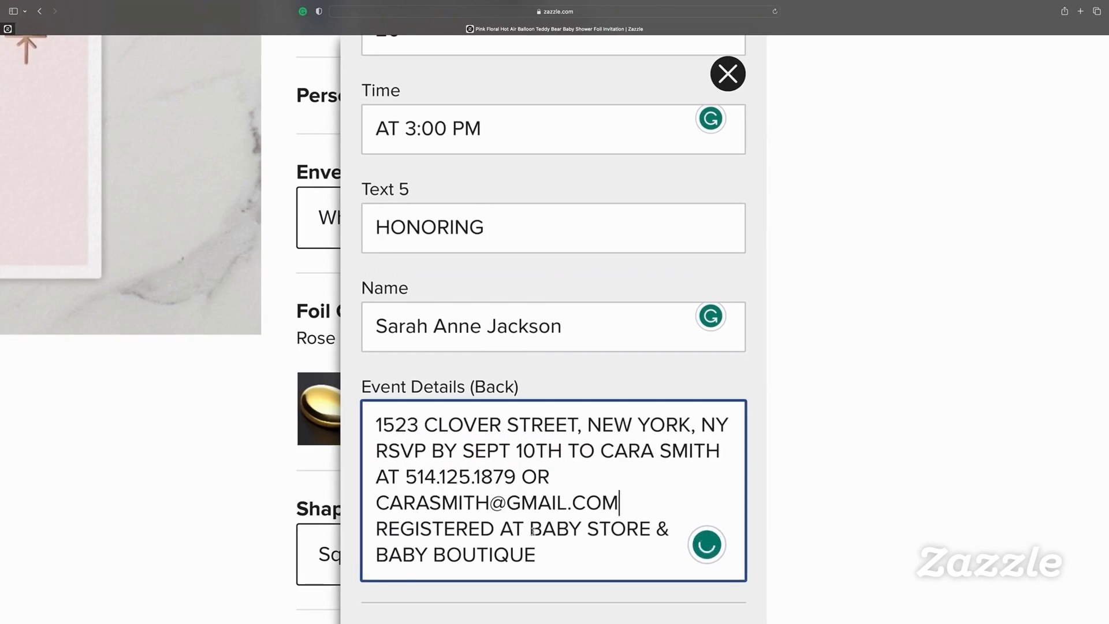
{"action": "left_click_drag", "start_coordinate": [530, 529], "coordinate": [639, 529]}
{"action": "type", "text": "WALMART"}
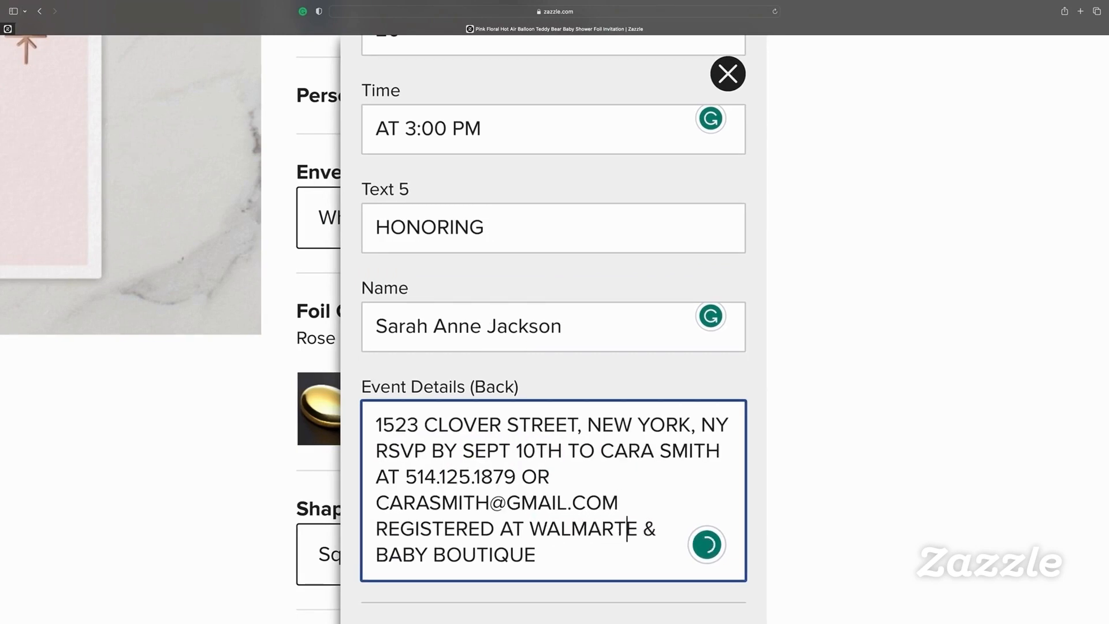
{"action": "key", "text": "Delete"}
{"action": "left_click_drag", "start_coordinate": [376, 555], "coordinate": [536, 554]}
{"action": "type", "text": "TARGET"}
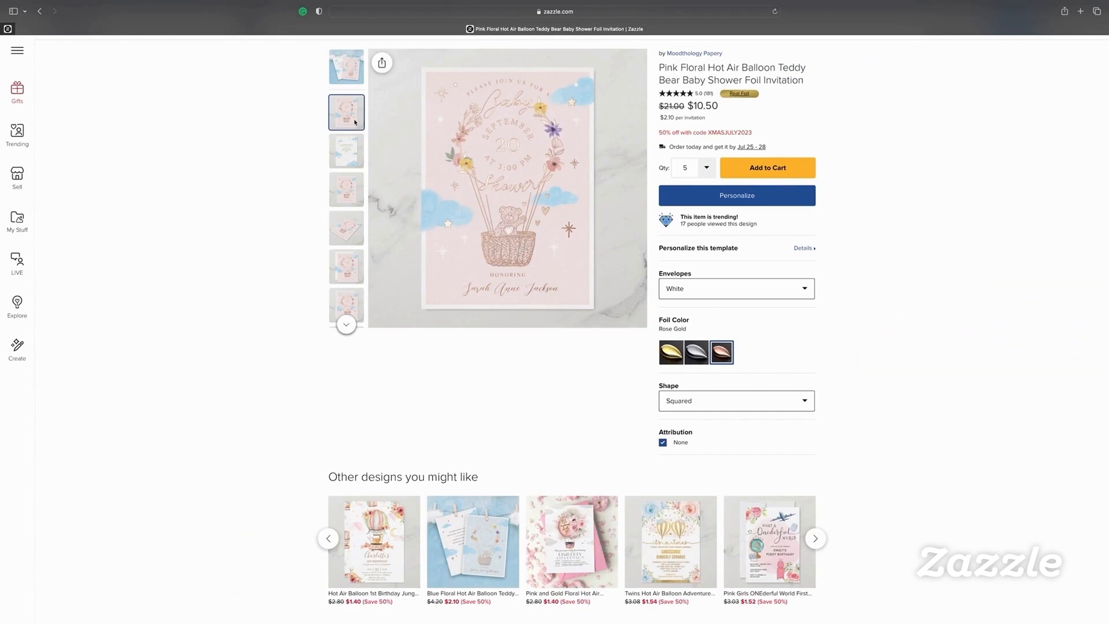
Preview the personalized invitation front at full size
{"action": "left_click", "coordinate": [538, 228]}
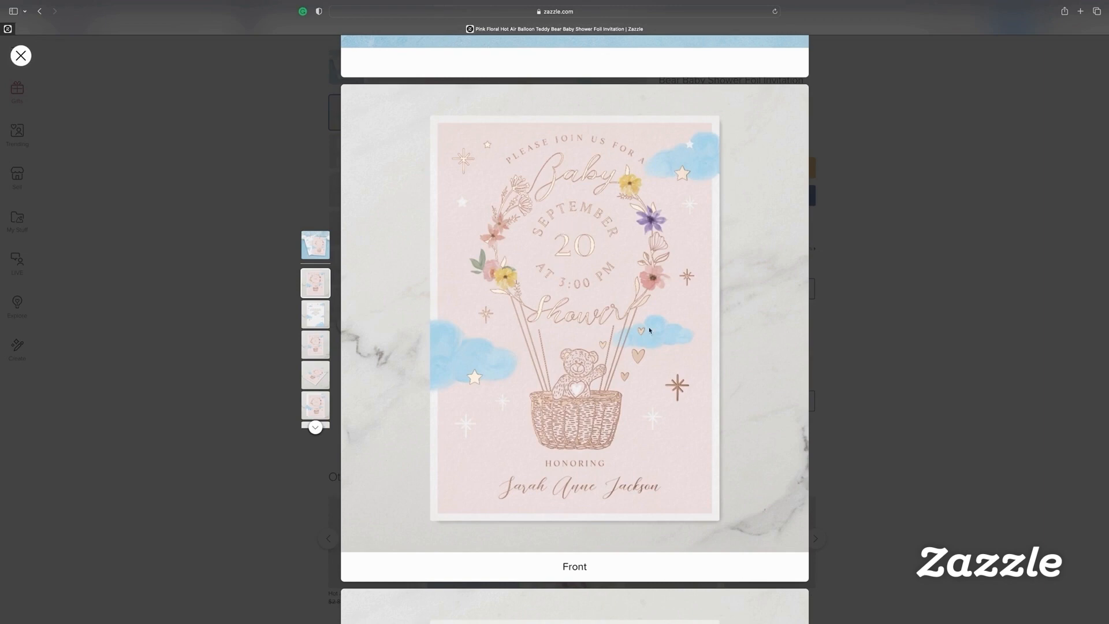
{"action": "left_click", "coordinate": [20, 56]}
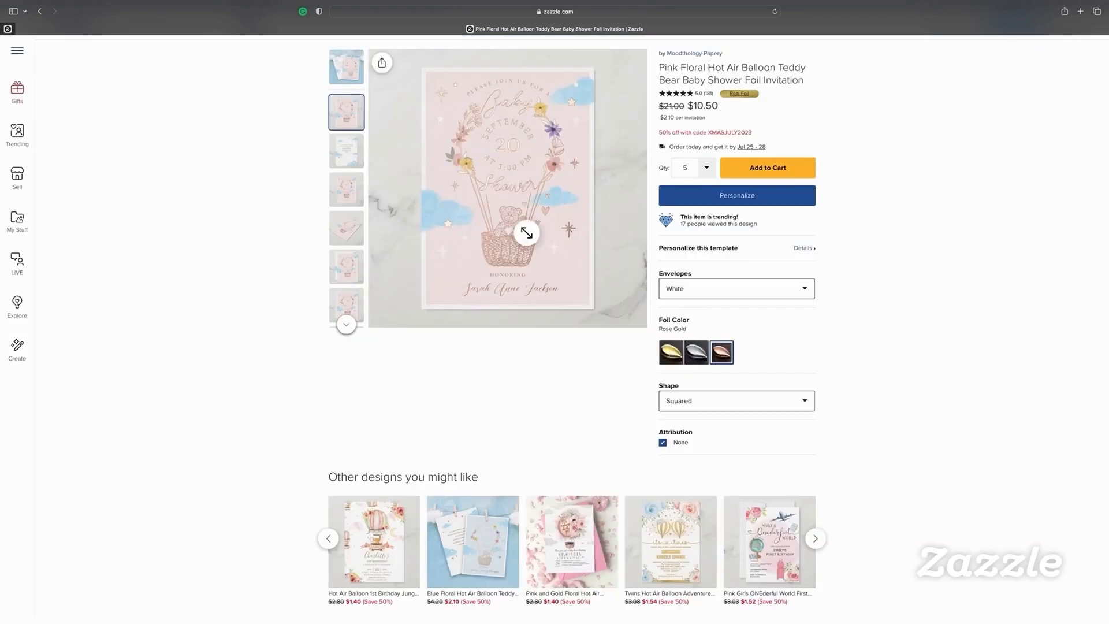
{"action": "scroll", "coordinate": [555, 336], "scroll_direction": "up", "scroll_amount": 5}
Open the personalized invitation in the Design Tool editor
{"action": "left_click", "coordinate": [556, 337]}
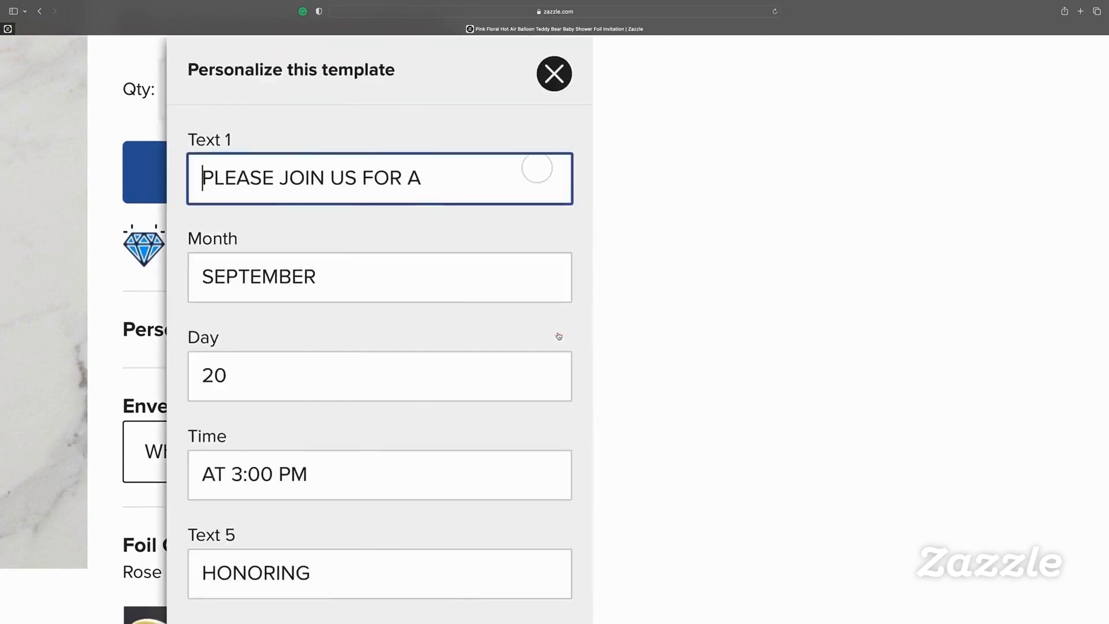
{"action": "scroll", "coordinate": [364, 271], "scroll_direction": "down", "scroll_amount": 10}
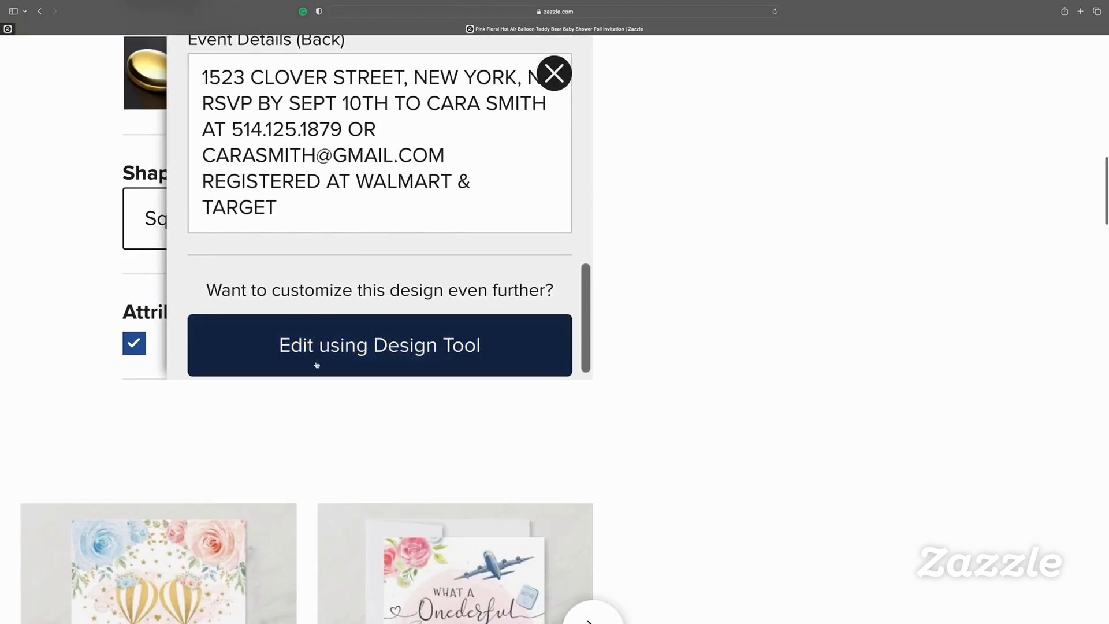
{"action": "left_click", "coordinate": [386, 364]}
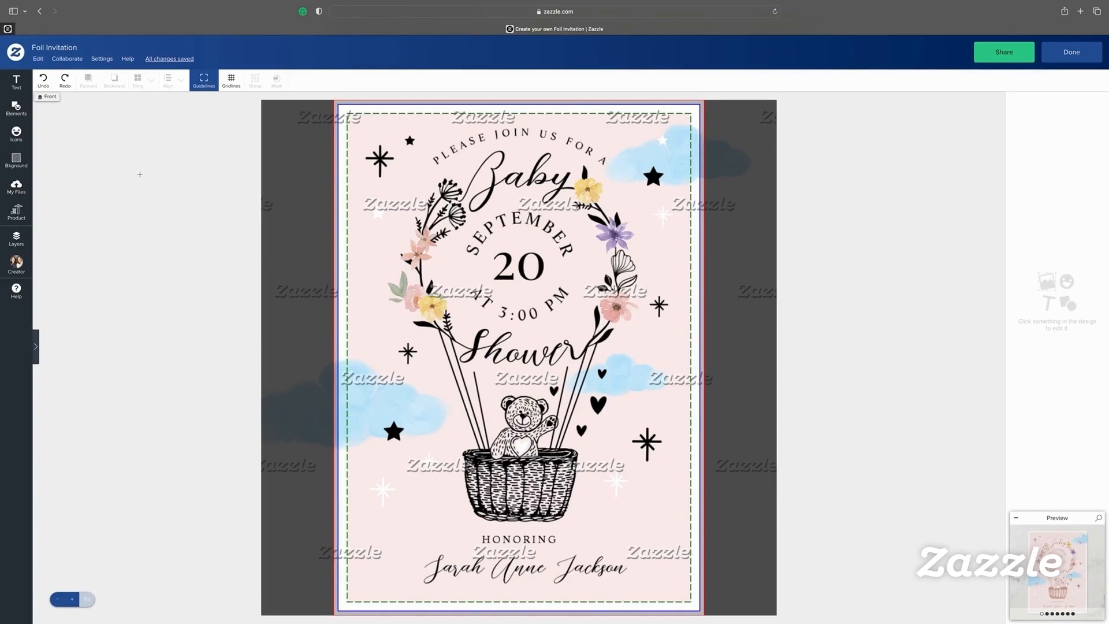
Show the design's layers list and expand the Front Foil group
{"action": "scroll", "coordinate": [19, 87], "scroll_direction": "up", "scroll_amount": 10}
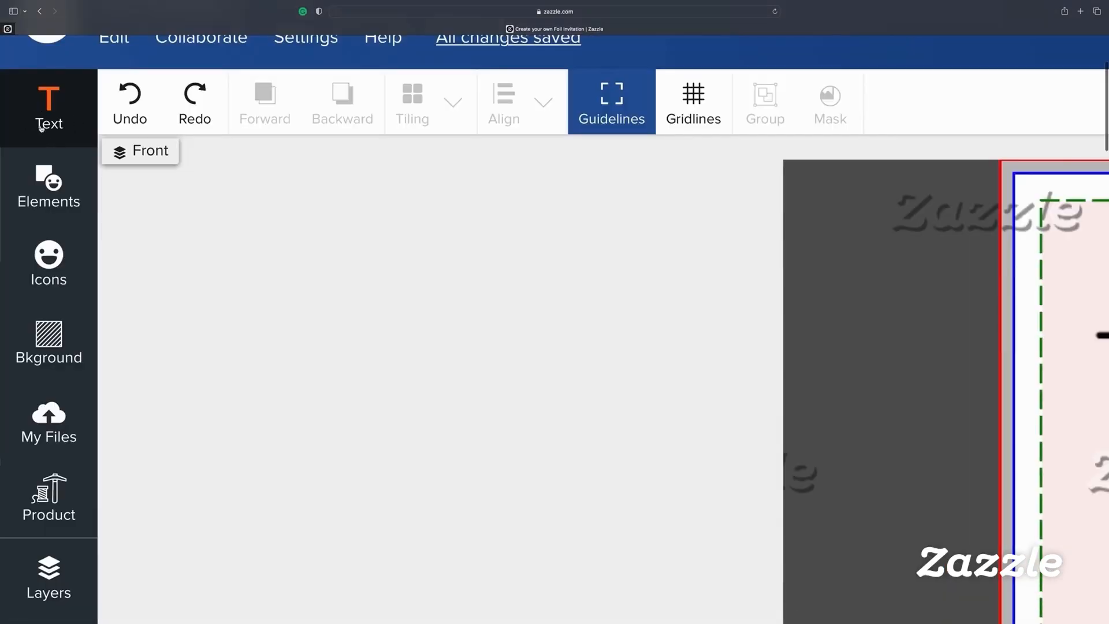
{"action": "left_click", "coordinate": [47, 201]}
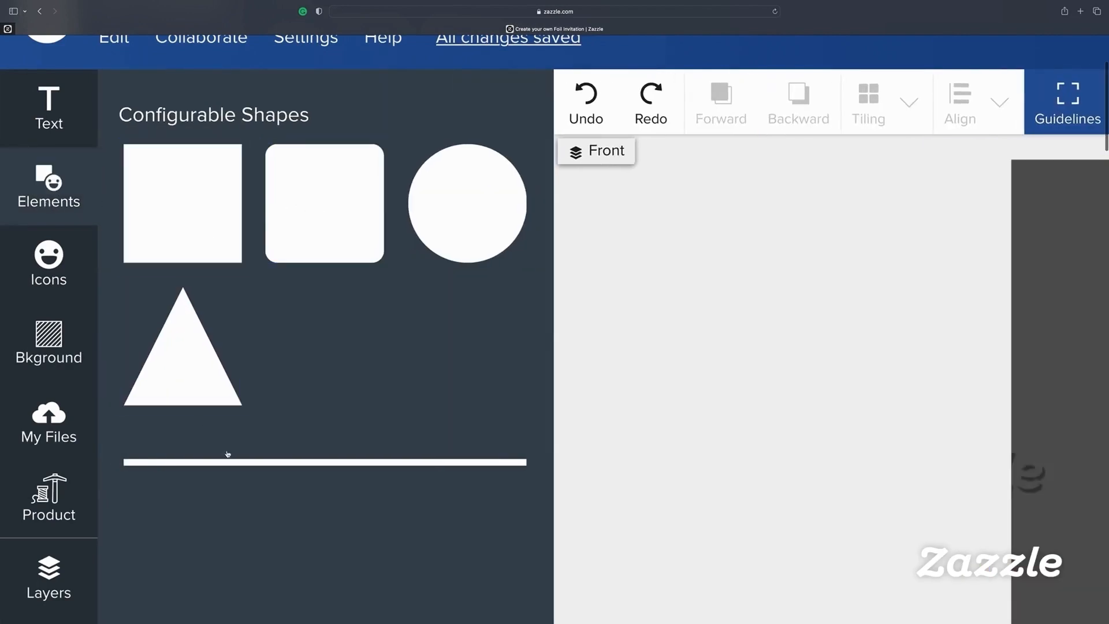
{"action": "left_click", "coordinate": [49, 203]}
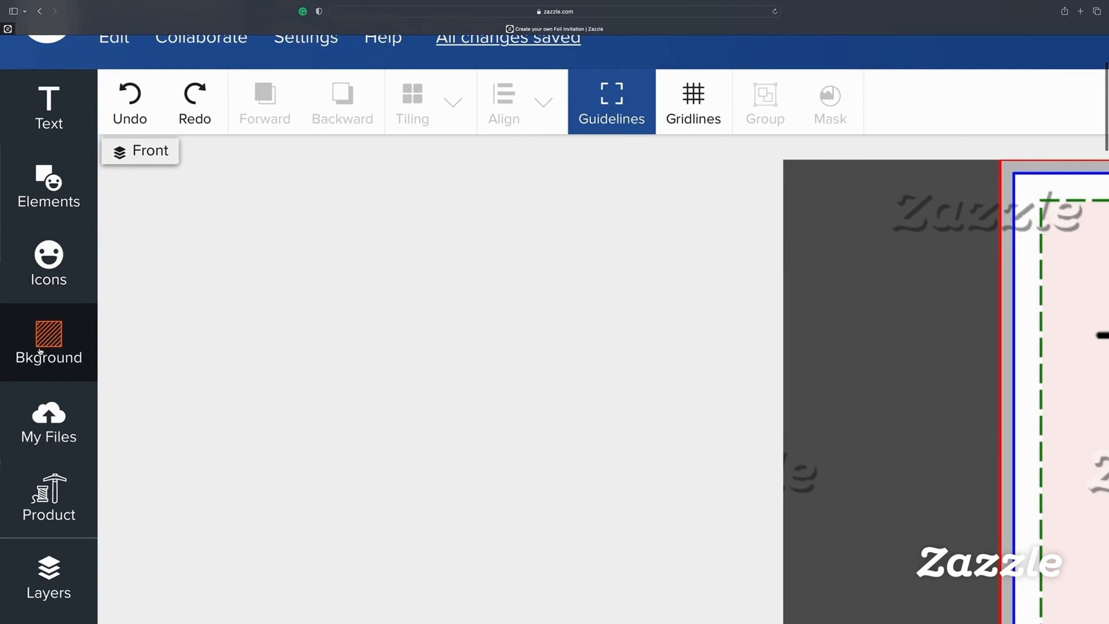
{"action": "scroll", "coordinate": [40, 349], "scroll_direction": "down", "scroll_amount": 2}
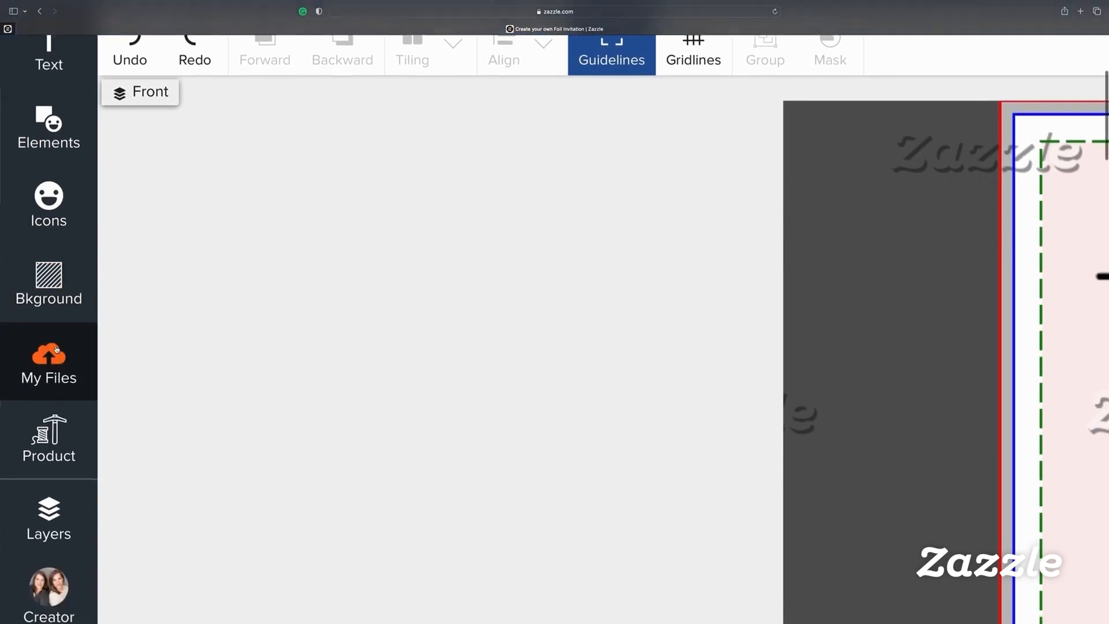
{"action": "scroll", "coordinate": [56, 349], "scroll_direction": "down", "scroll_amount": 3}
{"action": "left_click", "coordinate": [50, 358]}
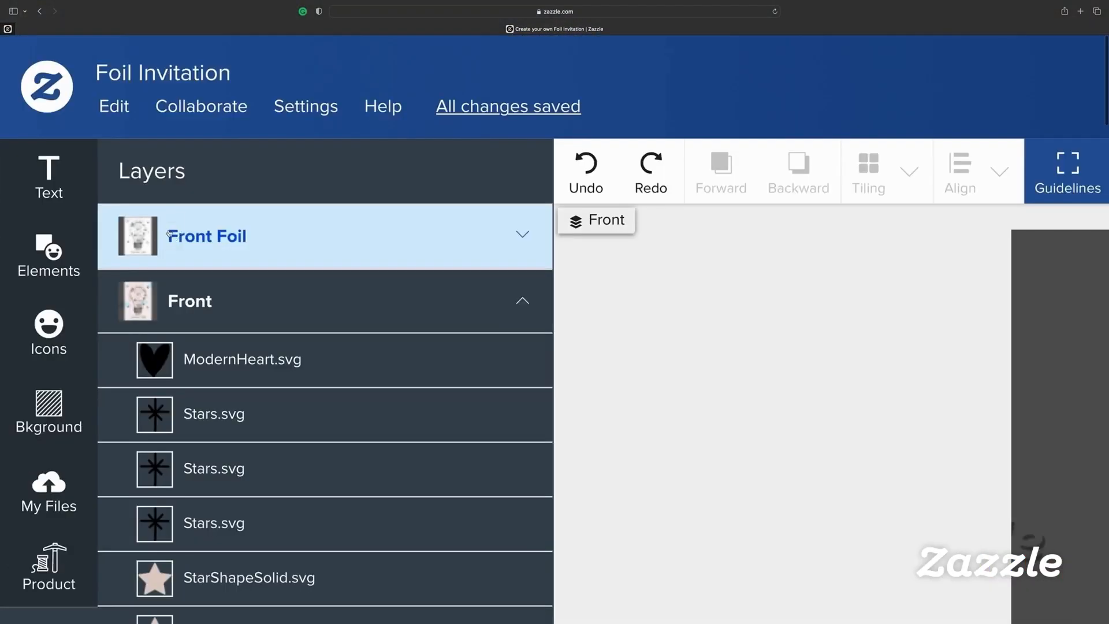
{"action": "left_click", "coordinate": [169, 234]}
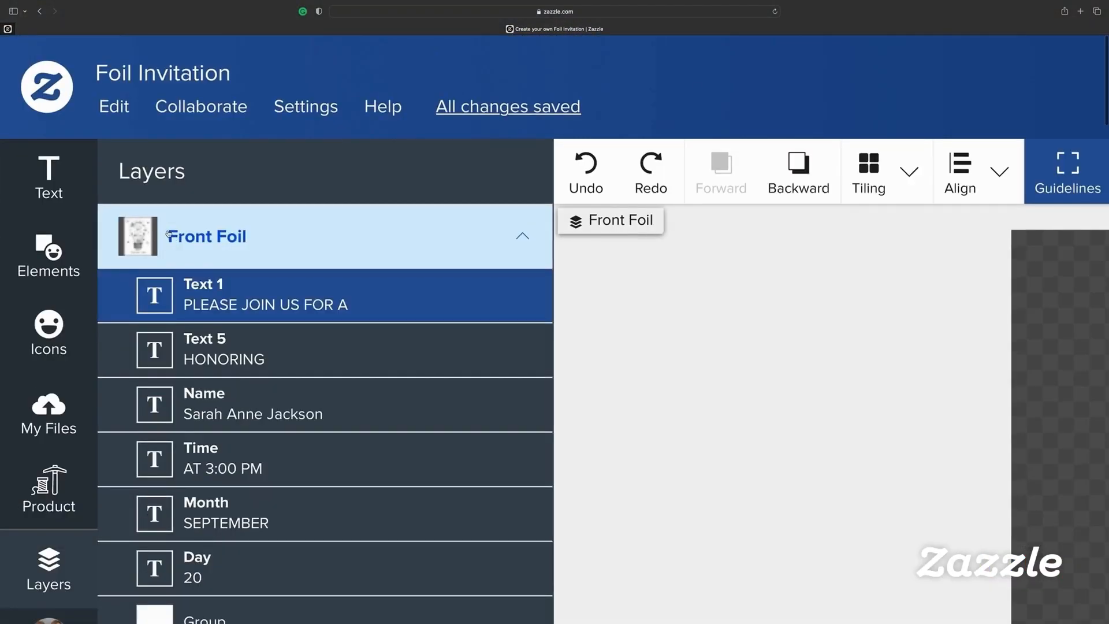
Apply the Folio Light font from the Sans Serif category to the top lettering
{"action": "left_click", "coordinate": [225, 247]}
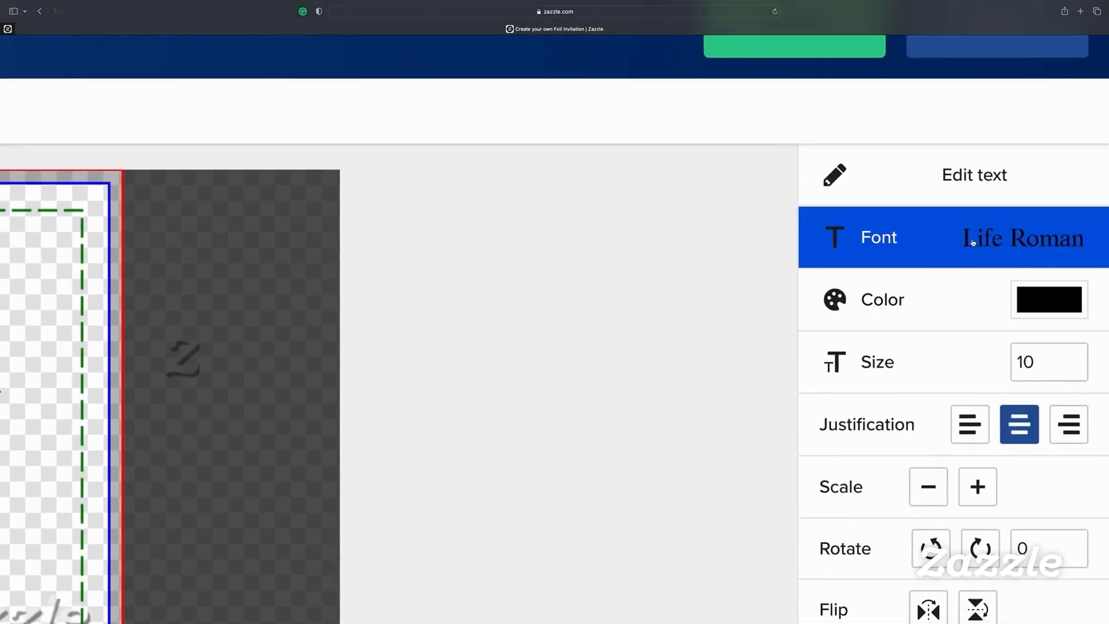
{"action": "left_click", "coordinate": [1064, 124]}
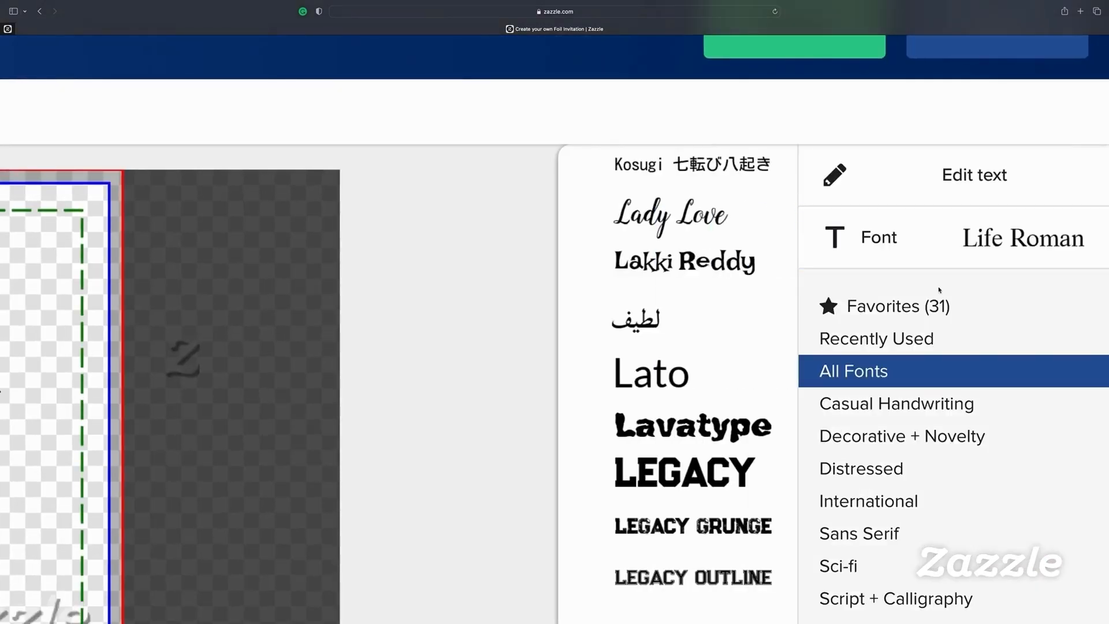
{"action": "scroll", "coordinate": [861, 347], "scroll_direction": "down", "scroll_amount": 3}
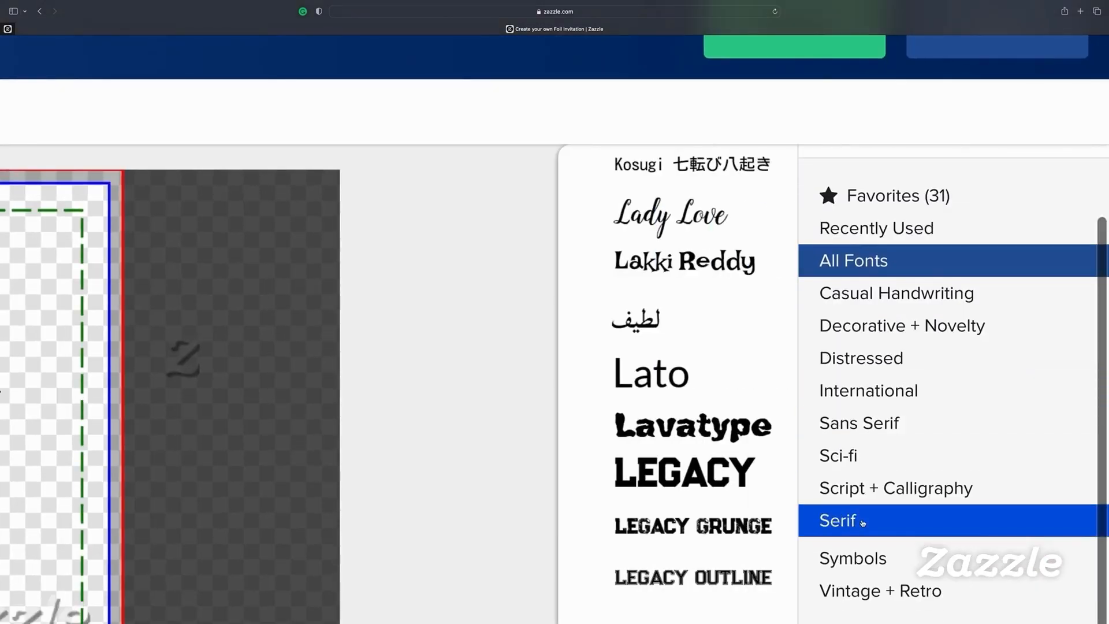
{"action": "left_click", "coordinate": [851, 424]}
{"action": "scroll", "coordinate": [683, 260], "scroll_direction": "up", "scroll_amount": 20}
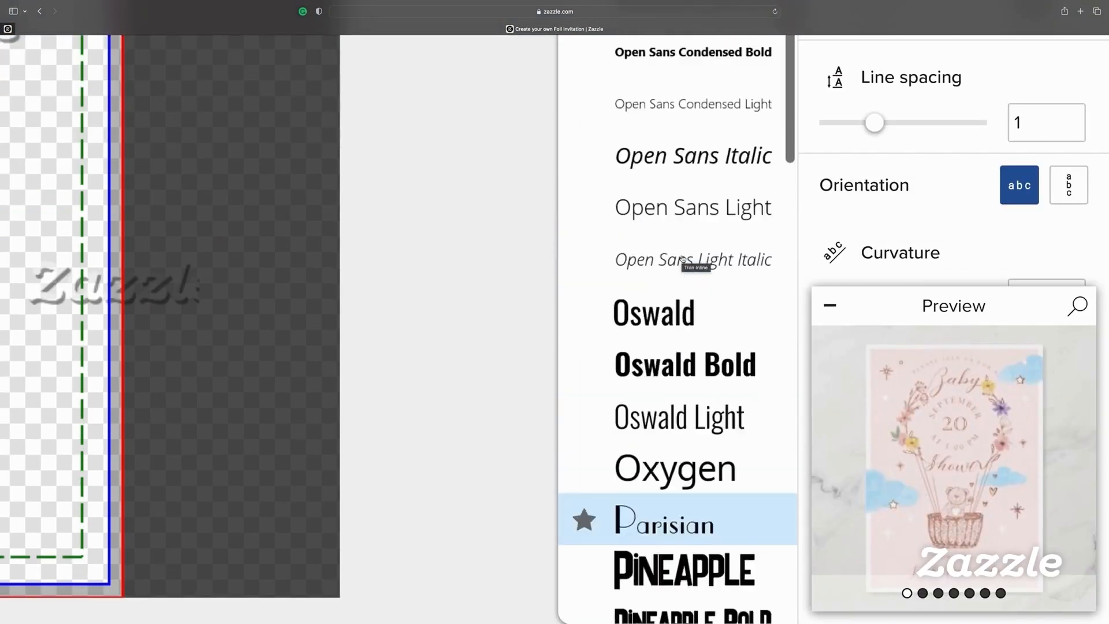
{"action": "scroll", "coordinate": [692, 392], "scroll_direction": "down", "scroll_amount": 3}
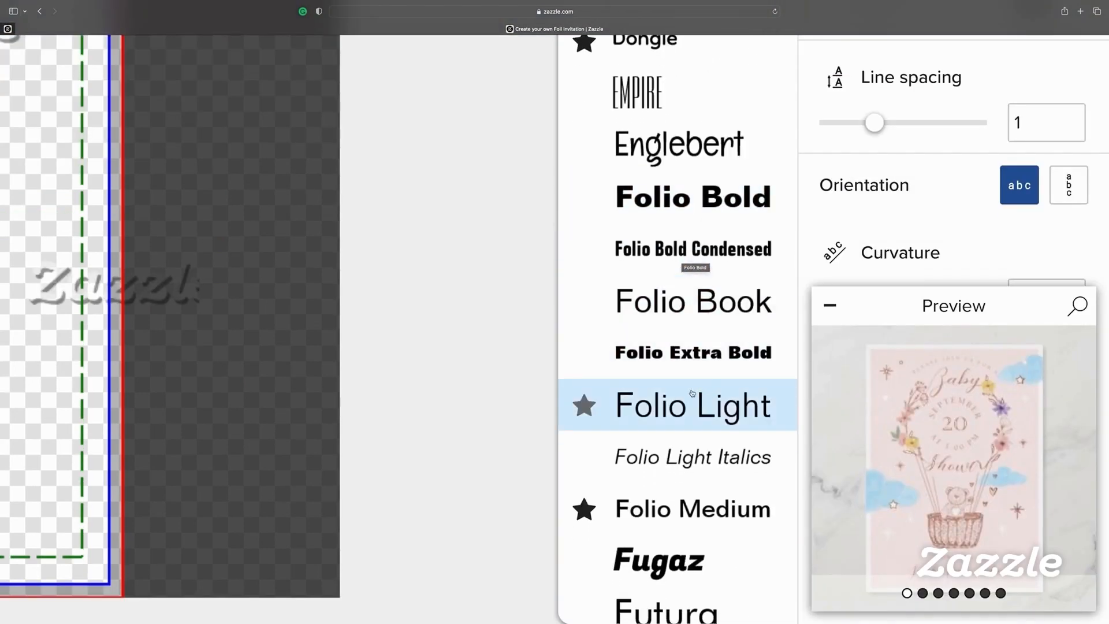
{"action": "left_click", "coordinate": [701, 412]}
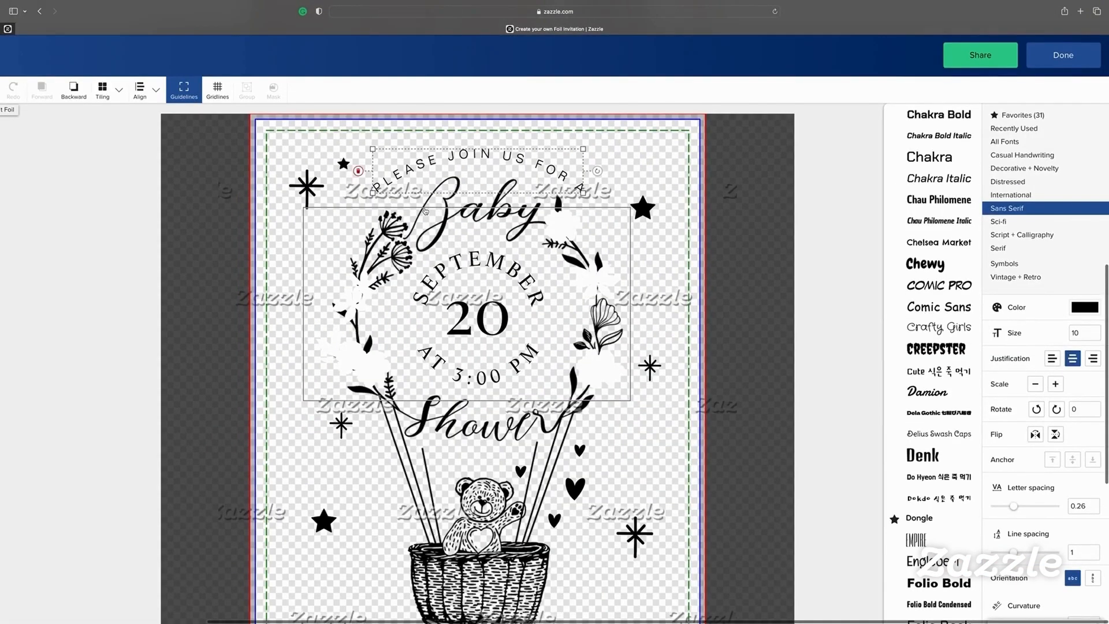
Select the SEPTEMBER text and review its text settings
{"action": "scroll", "coordinate": [504, 158], "scroll_direction": "down", "scroll_amount": 1}
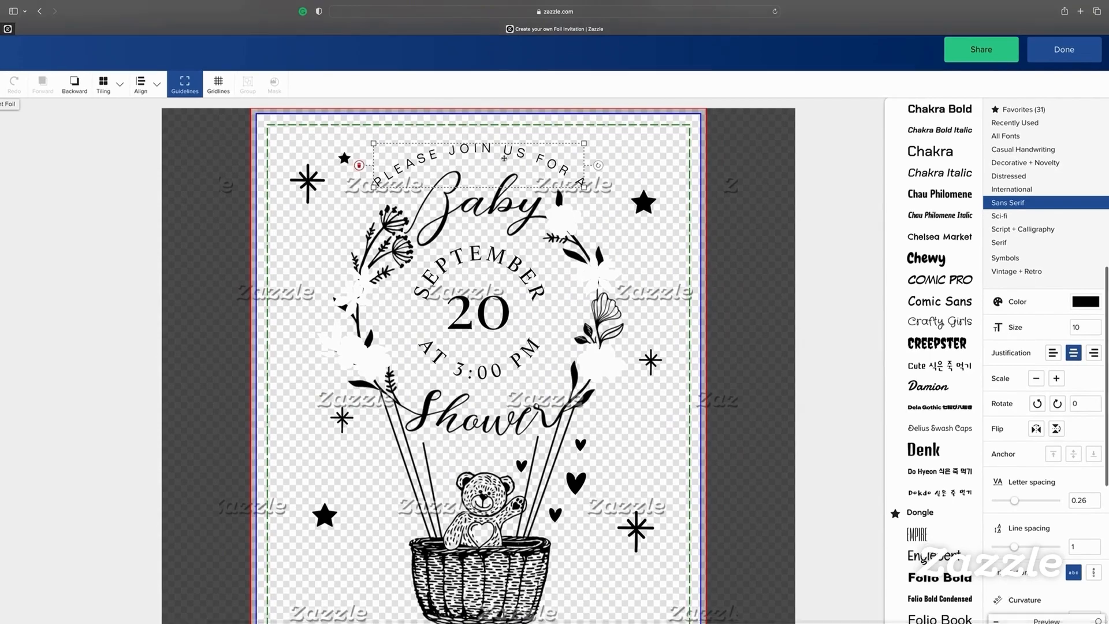
{"action": "left_click", "coordinate": [520, 276]}
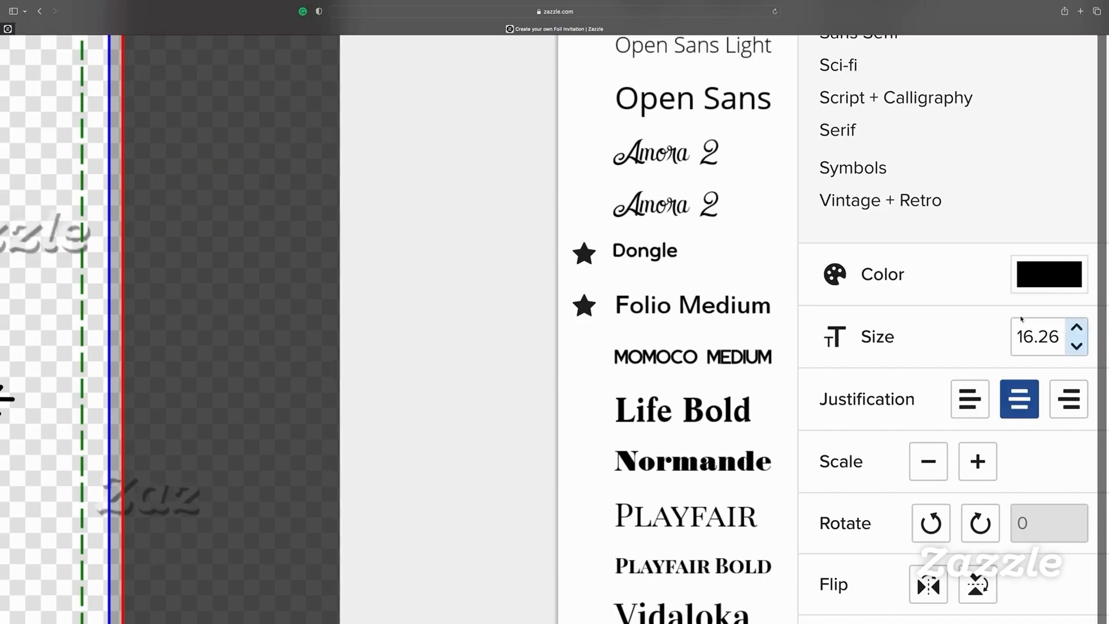
{"action": "scroll", "coordinate": [1019, 365], "scroll_direction": "down", "scroll_amount": 1}
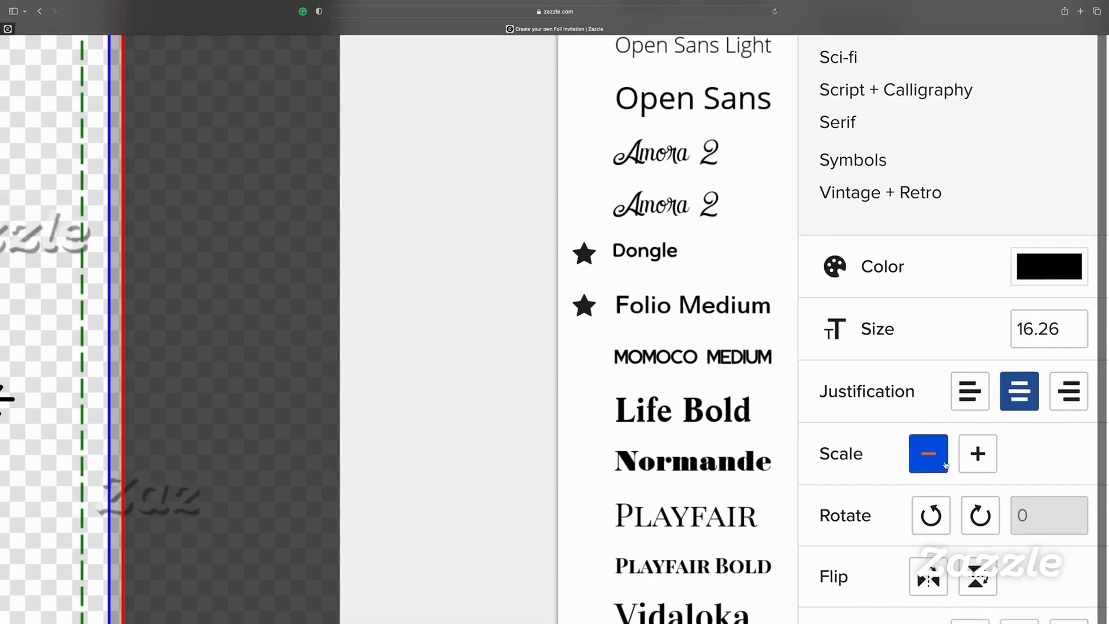
{"action": "scroll", "coordinate": [916, 463], "scroll_direction": "down", "scroll_amount": 4}
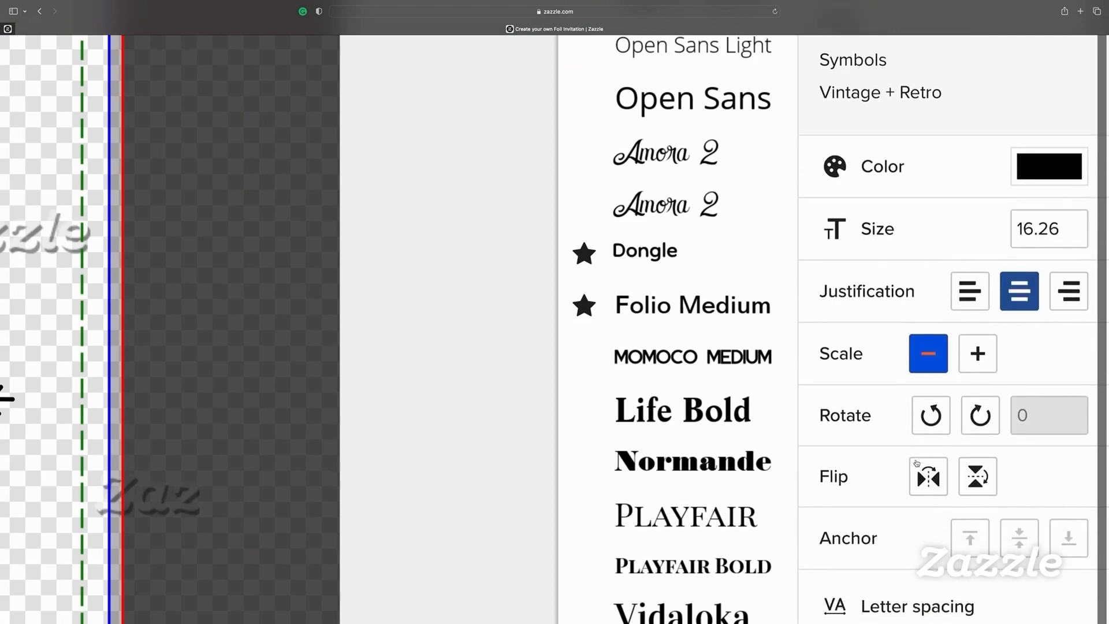
{"action": "scroll", "coordinate": [899, 461], "scroll_direction": "down", "scroll_amount": 7}
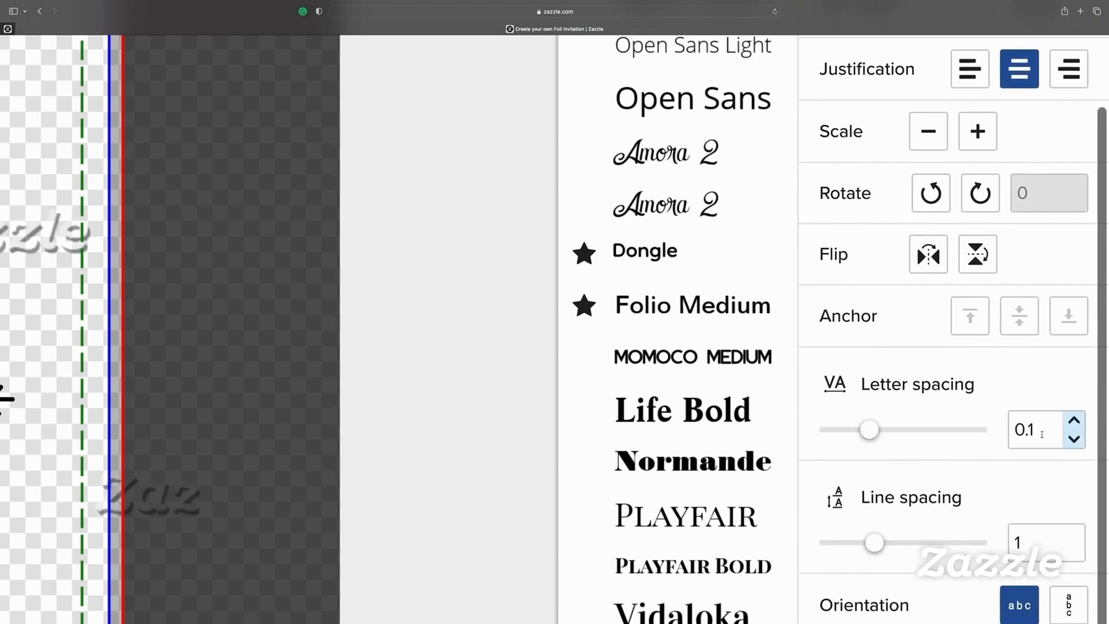
{"action": "scroll", "coordinate": [981, 445], "scroll_direction": "up", "scroll_amount": 15}
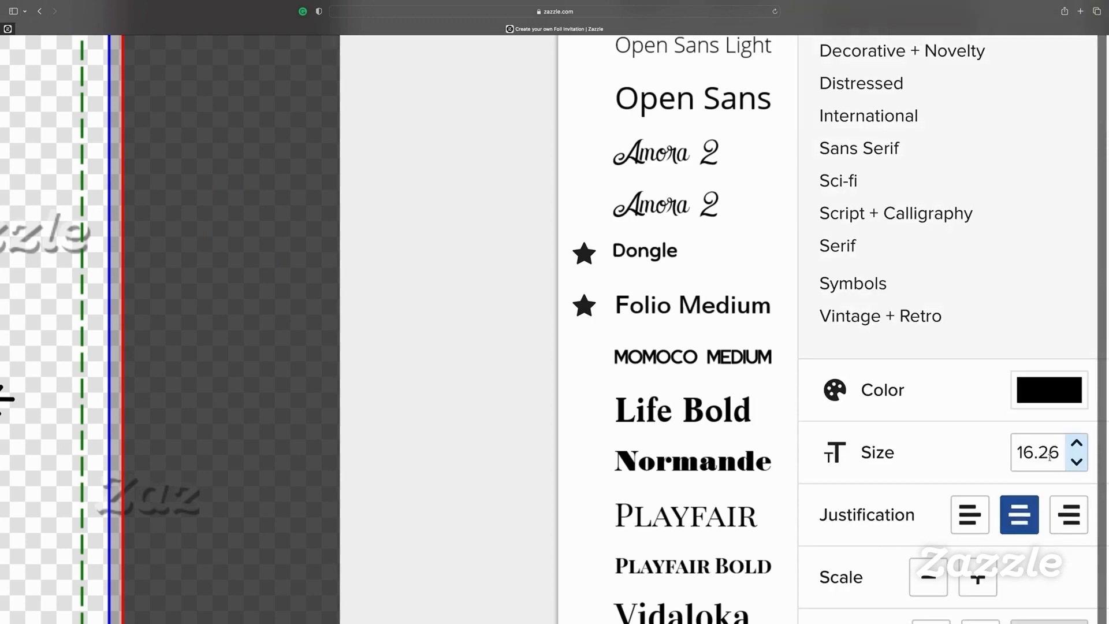
{"action": "scroll", "coordinate": [1074, 446], "scroll_direction": "down", "scroll_amount": 15}
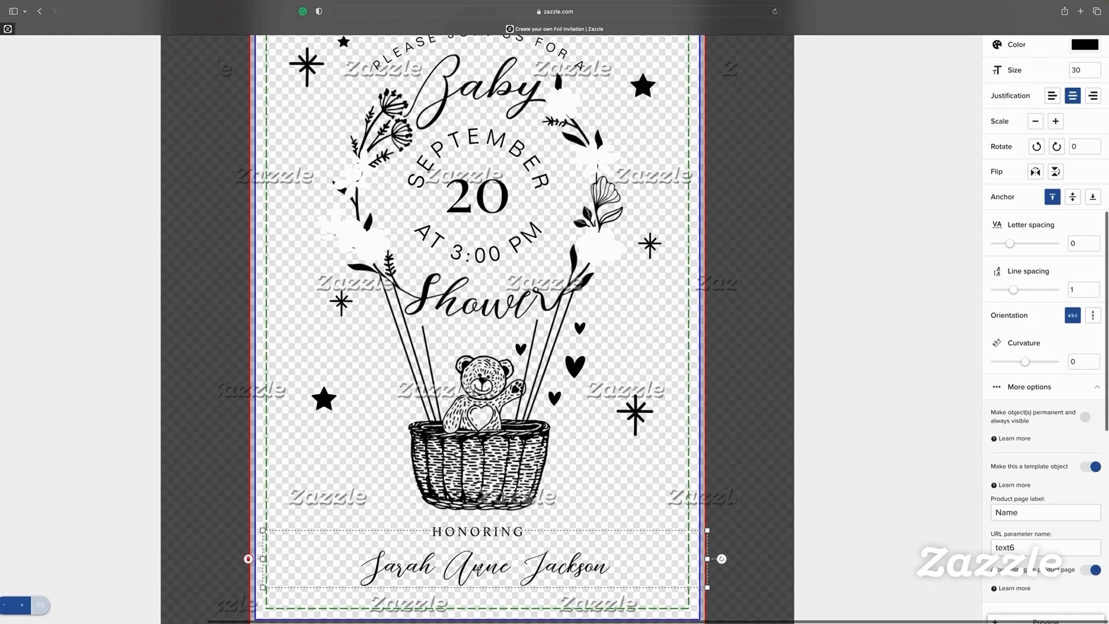
Apply the Primadona font from Script + Calligraphy to the honoree's name
{"action": "scroll", "coordinate": [1059, 109], "scroll_direction": "up", "scroll_amount": 5}
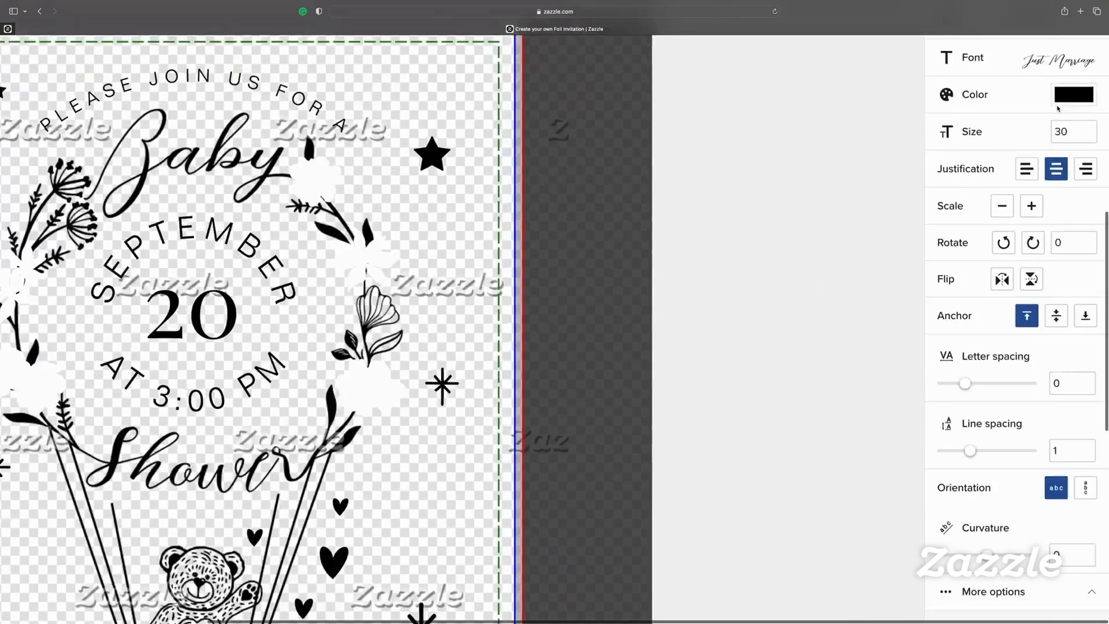
{"action": "left_click", "coordinate": [1014, 108]}
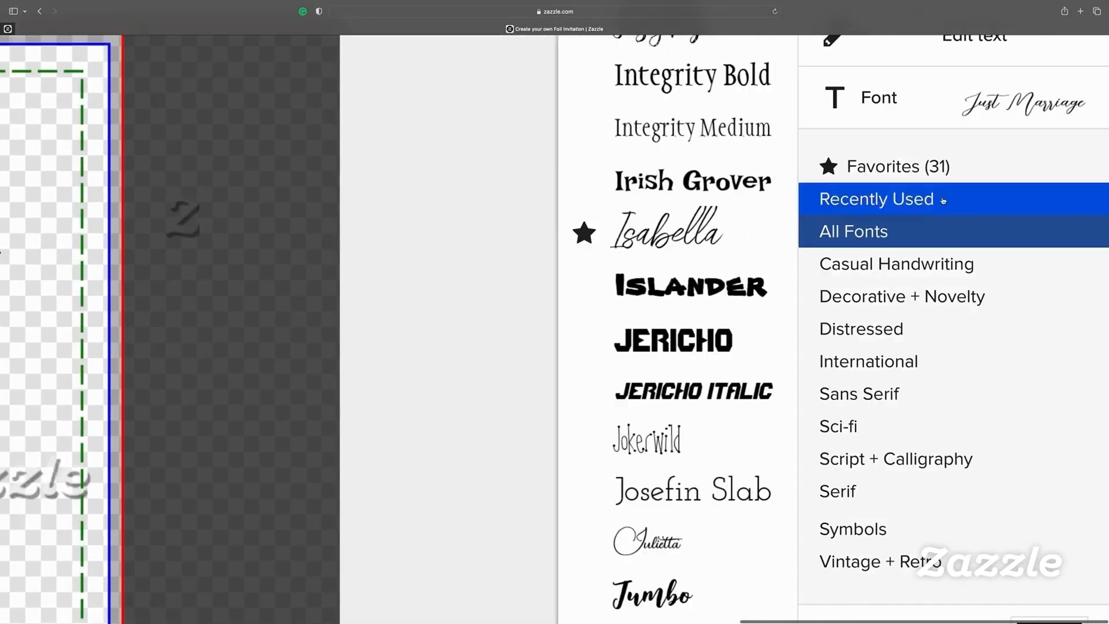
{"action": "left_click", "coordinate": [909, 459]}
{"action": "scroll", "coordinate": [738, 189], "scroll_direction": "up", "scroll_amount": 10}
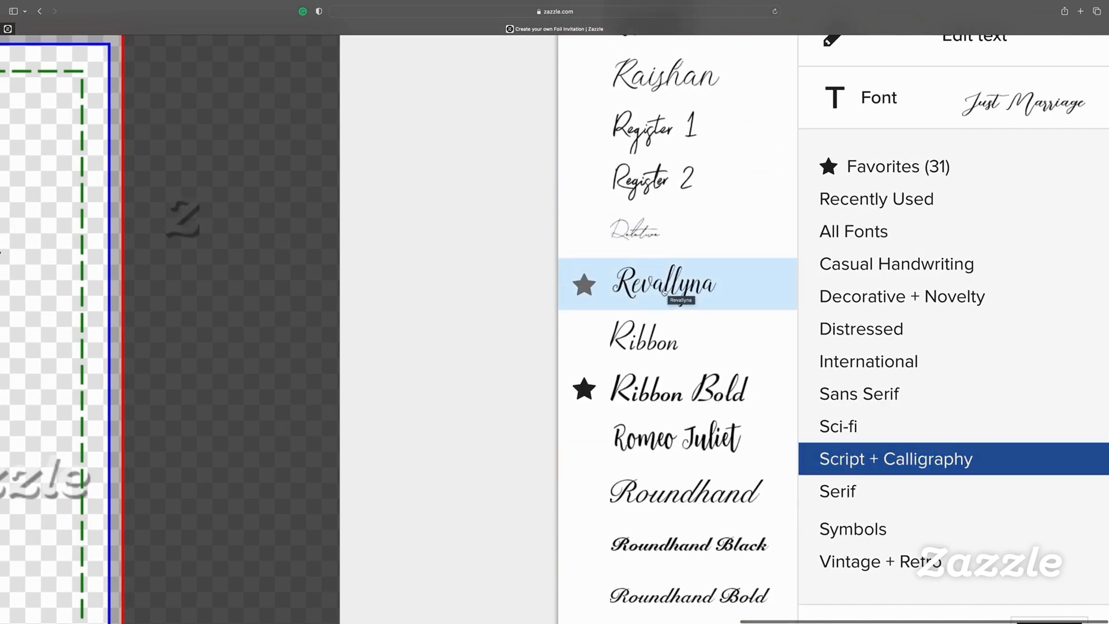
{"action": "scroll", "coordinate": [665, 292], "scroll_direction": "up", "scroll_amount": 5}
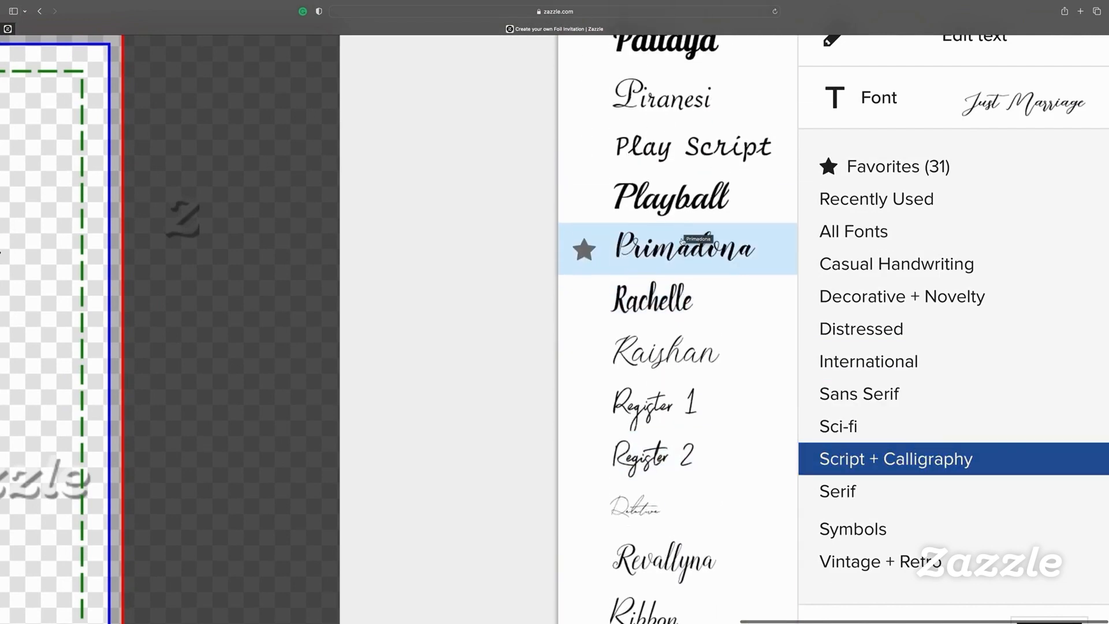
{"action": "left_click", "coordinate": [682, 242]}
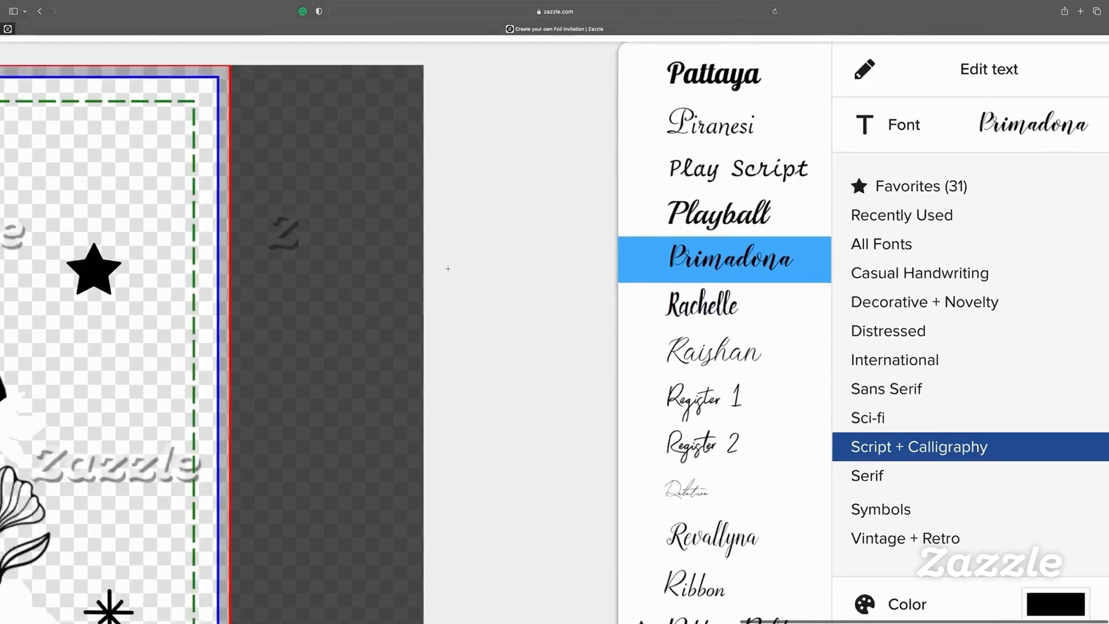
Lower the name beneath HONORING and move the right-hand sparkle up beside the balloon
{"action": "scroll", "coordinate": [448, 268], "scroll_direction": "down", "scroll_amount": 5}
{"action": "scroll", "coordinate": [447, 268], "scroll_direction": "down", "scroll_amount": 3}
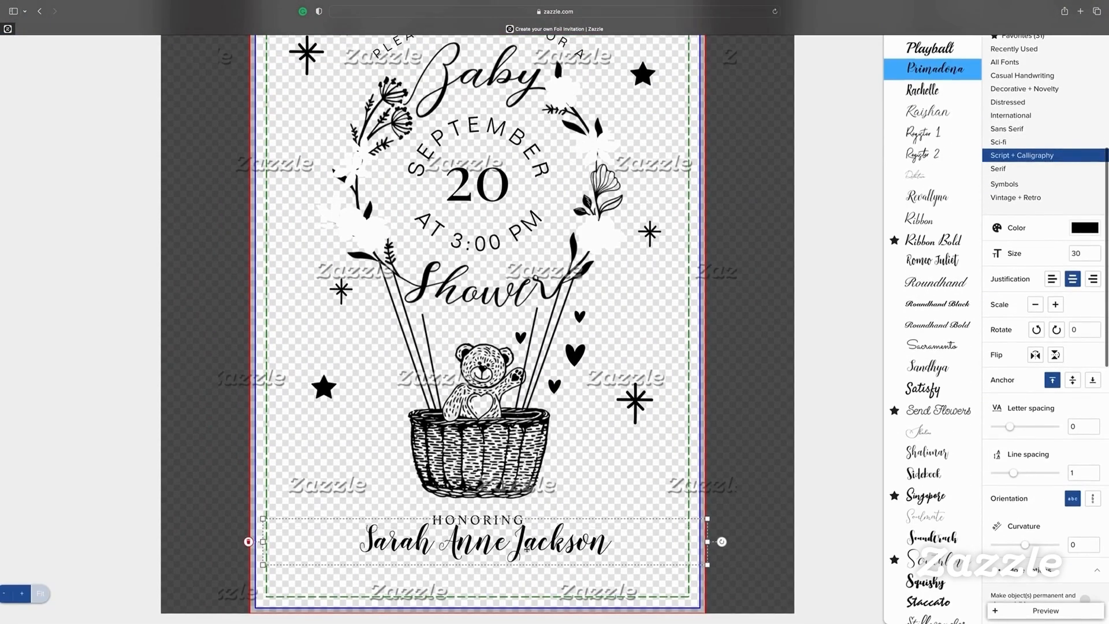
{"action": "left_click_drag", "start_coordinate": [527, 548], "coordinate": [526, 562]}
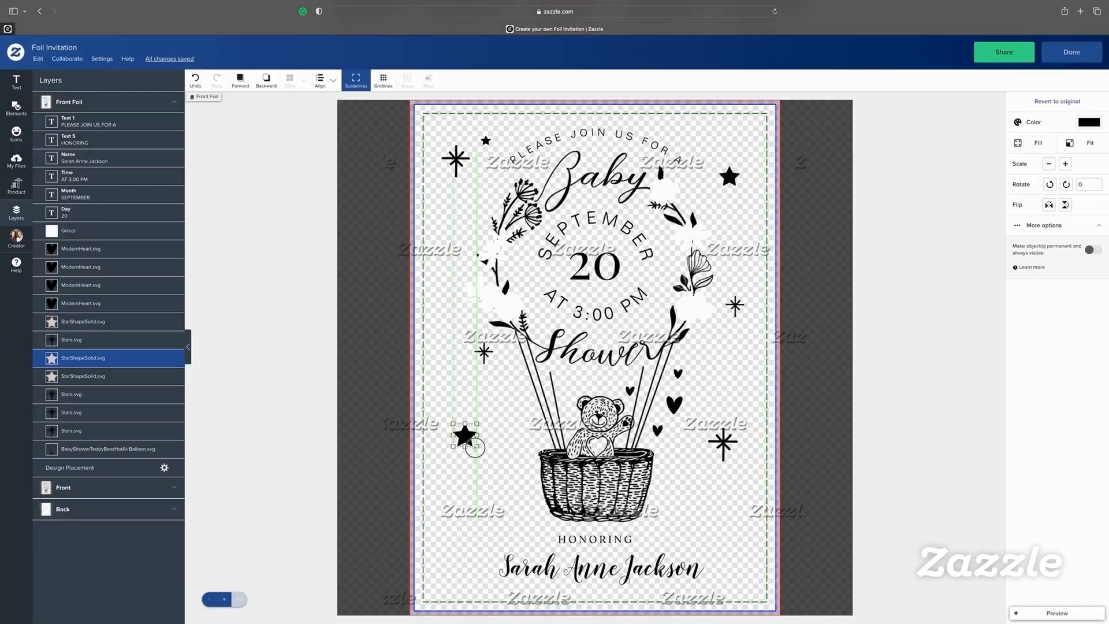
{"action": "mouse_move", "coordinate": [723, 438]}
{"action": "left_mouse_down"}
{"action": "mouse_move", "coordinate": [727, 393]}
{"action": "mouse_move", "coordinate": [731, 421]}
{"action": "left_mouse_up"}
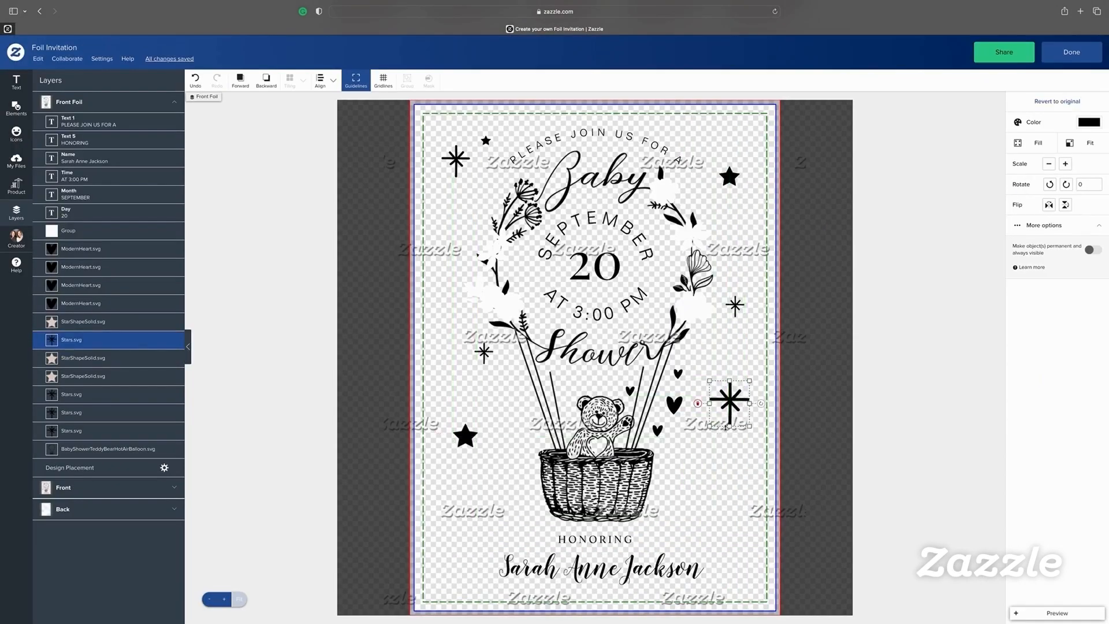
{"action": "left_click", "coordinate": [730, 177]}
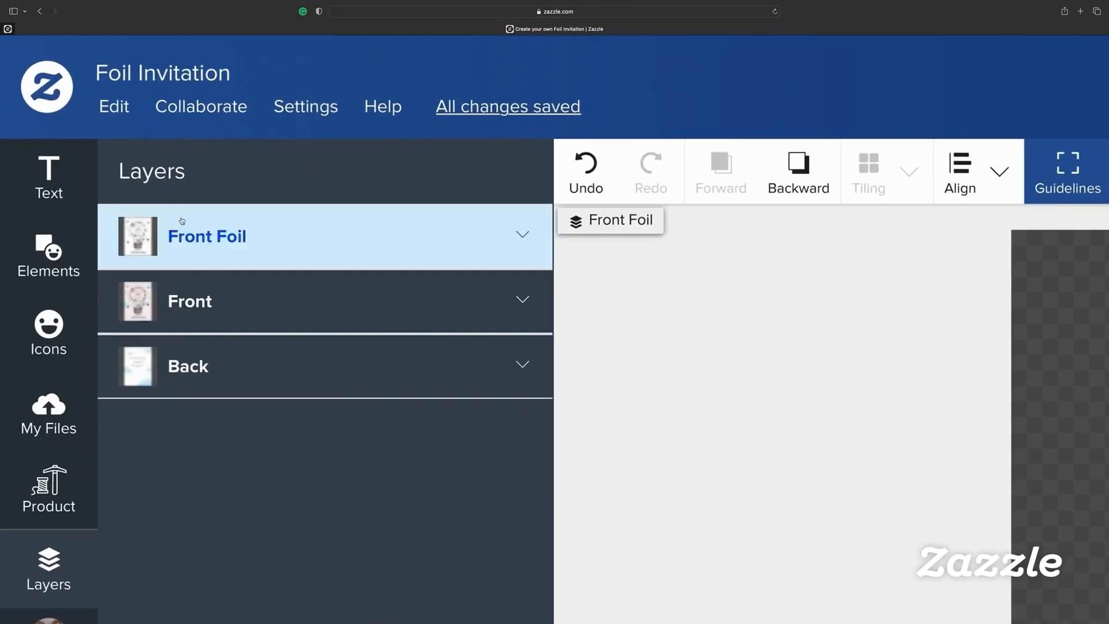
Change the card background's fill to the pale lavender #E3DEF2 using the custom gradient
{"action": "left_click", "coordinate": [184, 312]}
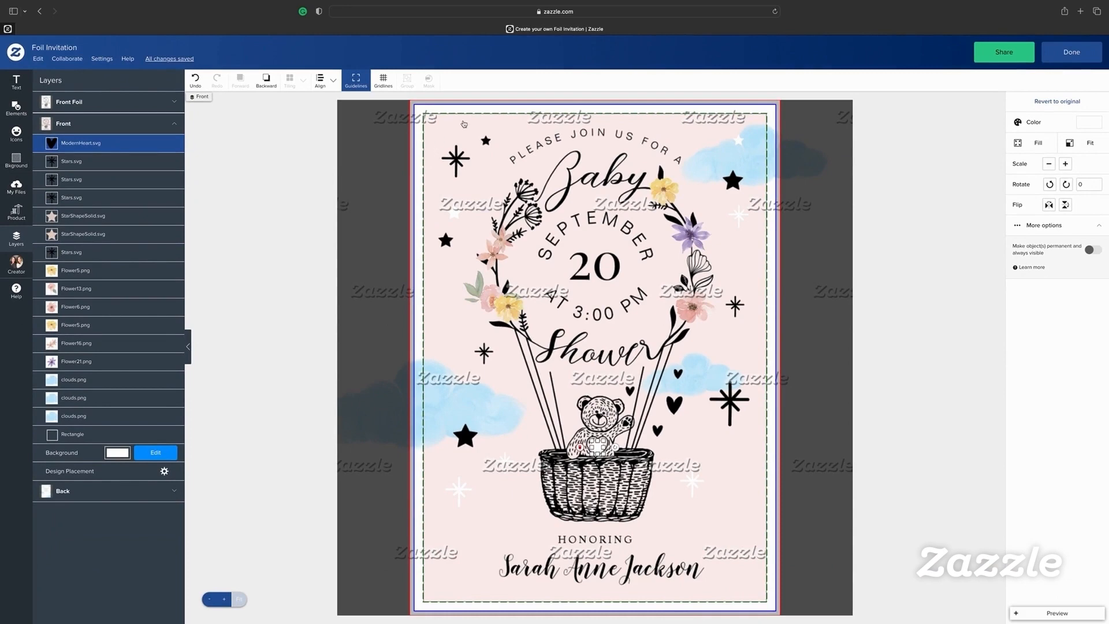
{"action": "left_click", "coordinate": [439, 123]}
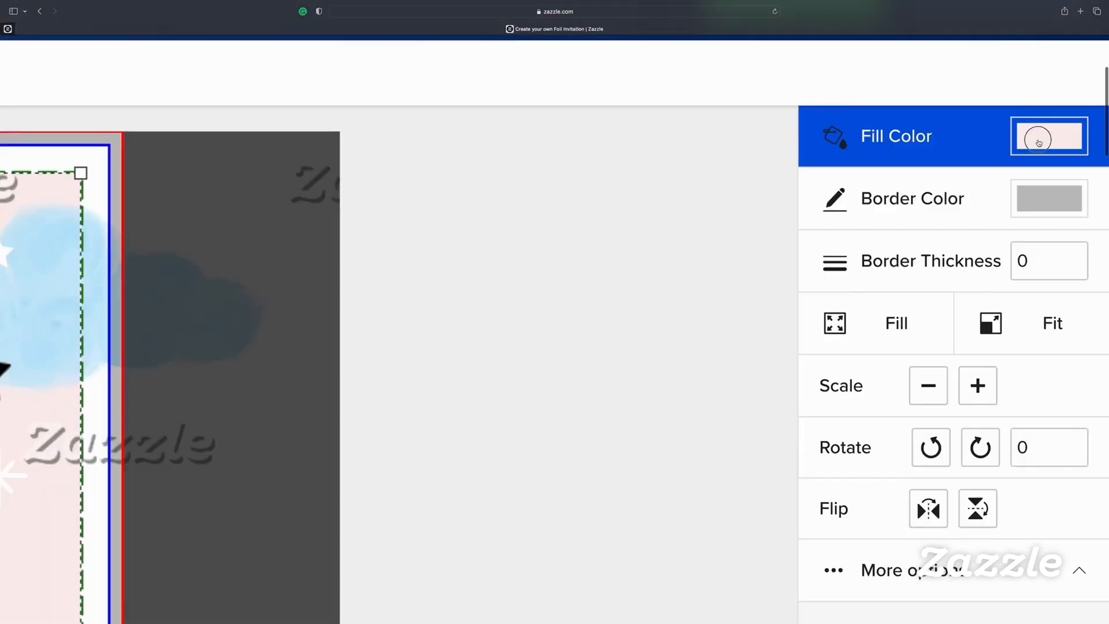
{"action": "left_click", "coordinate": [1039, 142]}
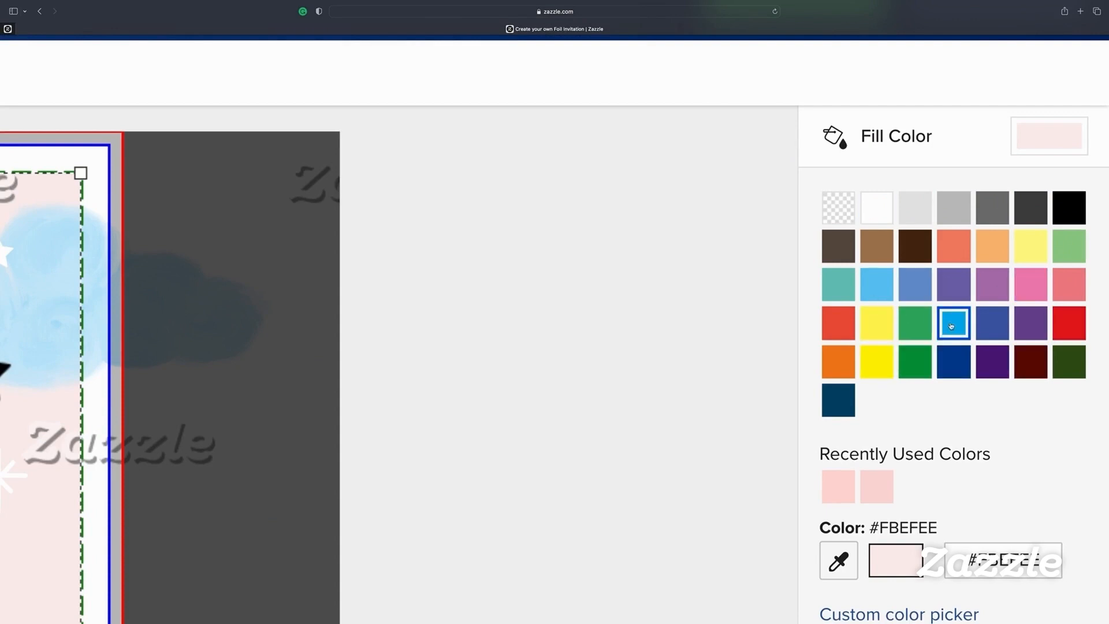
{"action": "scroll", "coordinate": [948, 327], "scroll_direction": "down", "scroll_amount": 3}
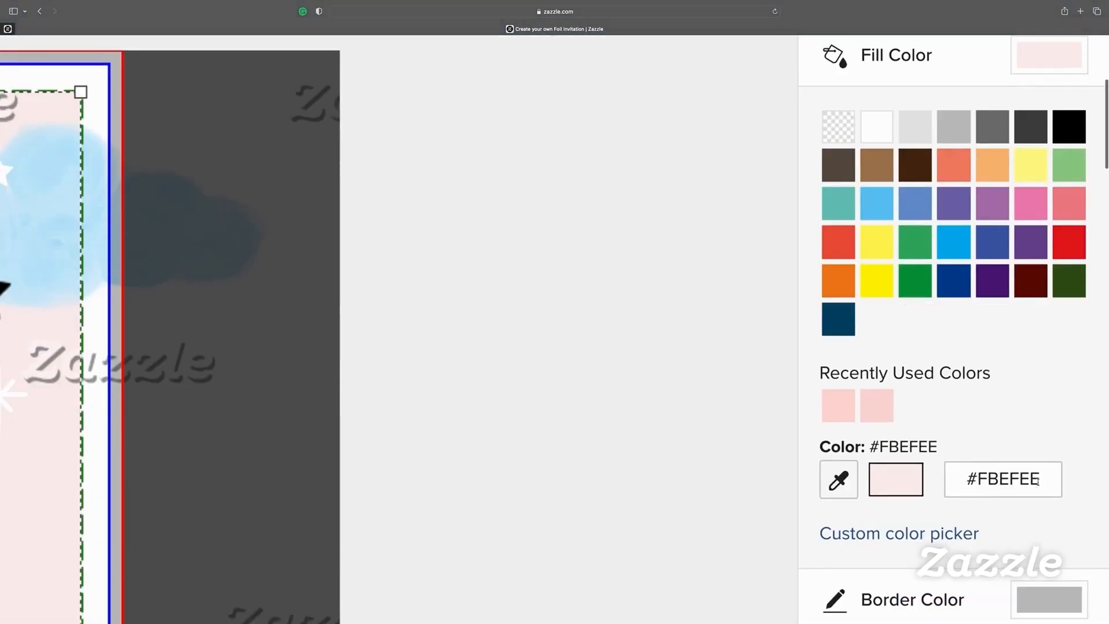
{"action": "left_click", "coordinate": [932, 534]}
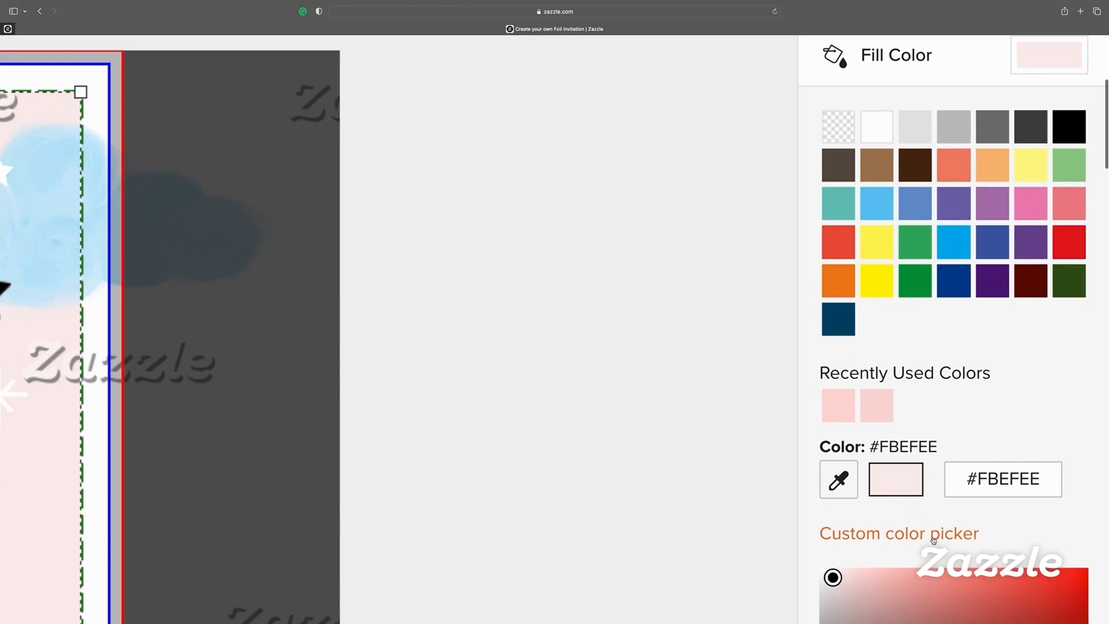
{"action": "scroll", "coordinate": [866, 404], "scroll_direction": "down", "scroll_amount": 5}
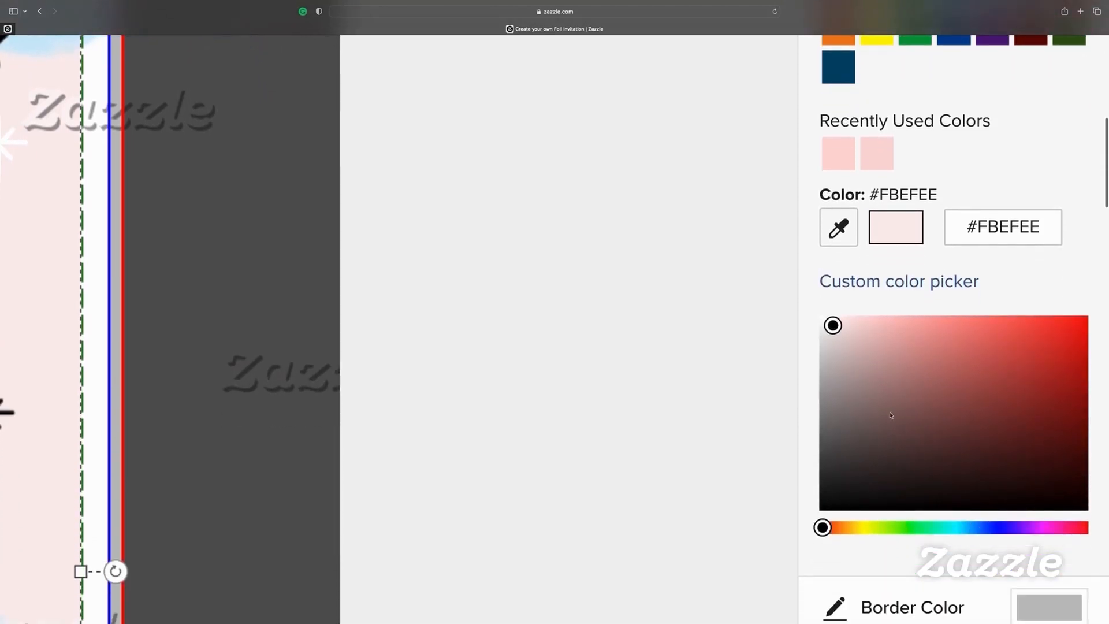
{"action": "left_click_drag", "start_coordinate": [825, 527], "coordinate": [1009, 524]}
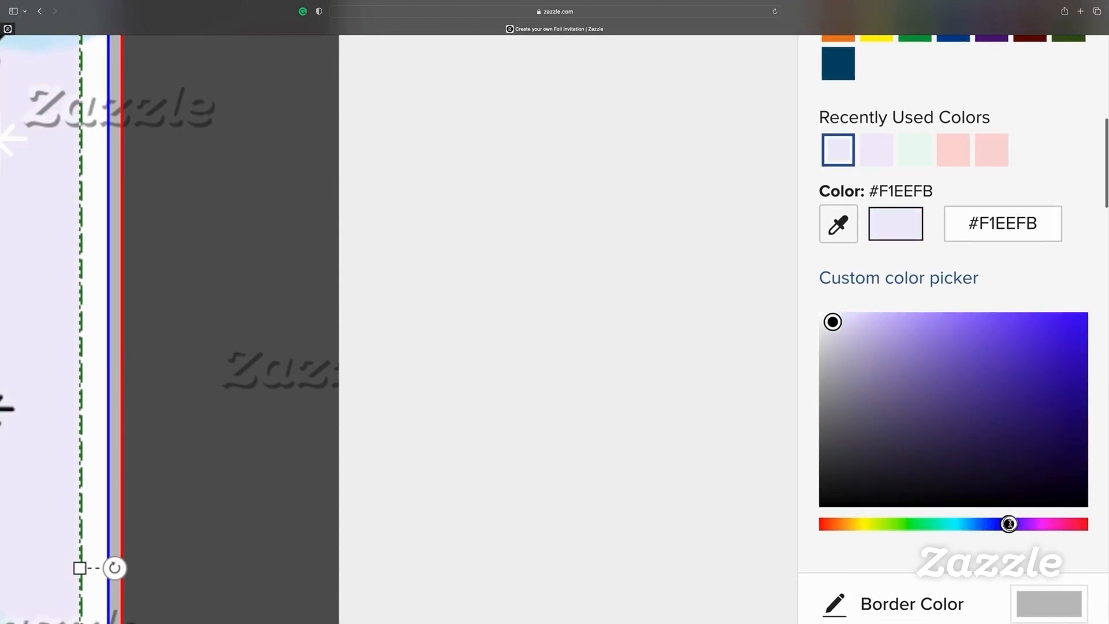
{"action": "left_click", "coordinate": [841, 327]}
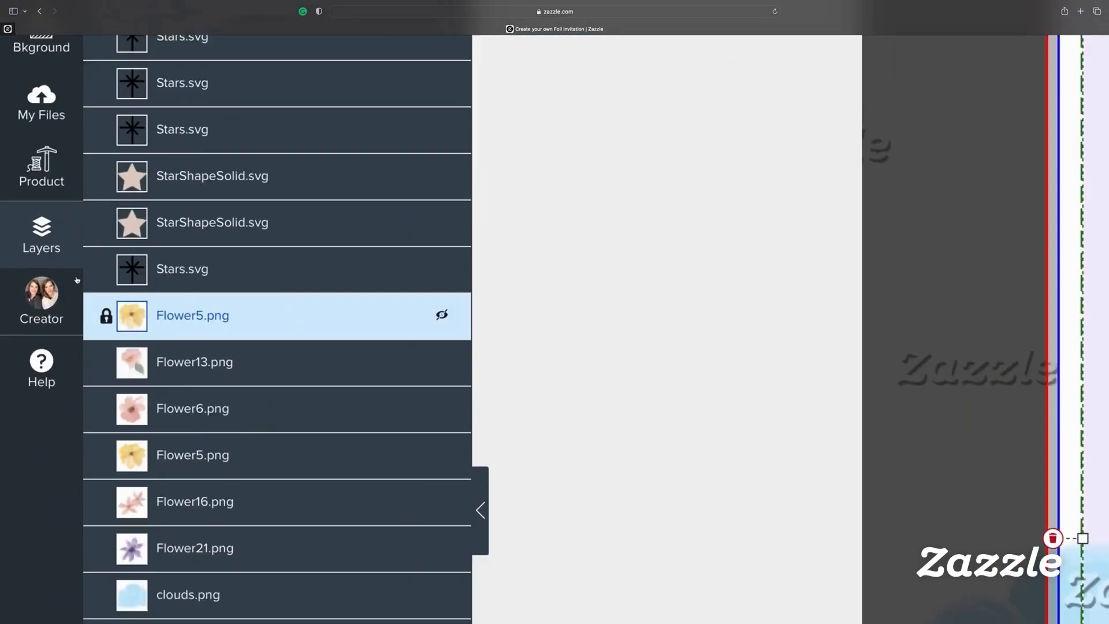
Move the yellow Flower5 down beside the balloon basket
{"action": "scroll", "coordinate": [205, 292], "scroll_direction": "down", "scroll_amount": 5}
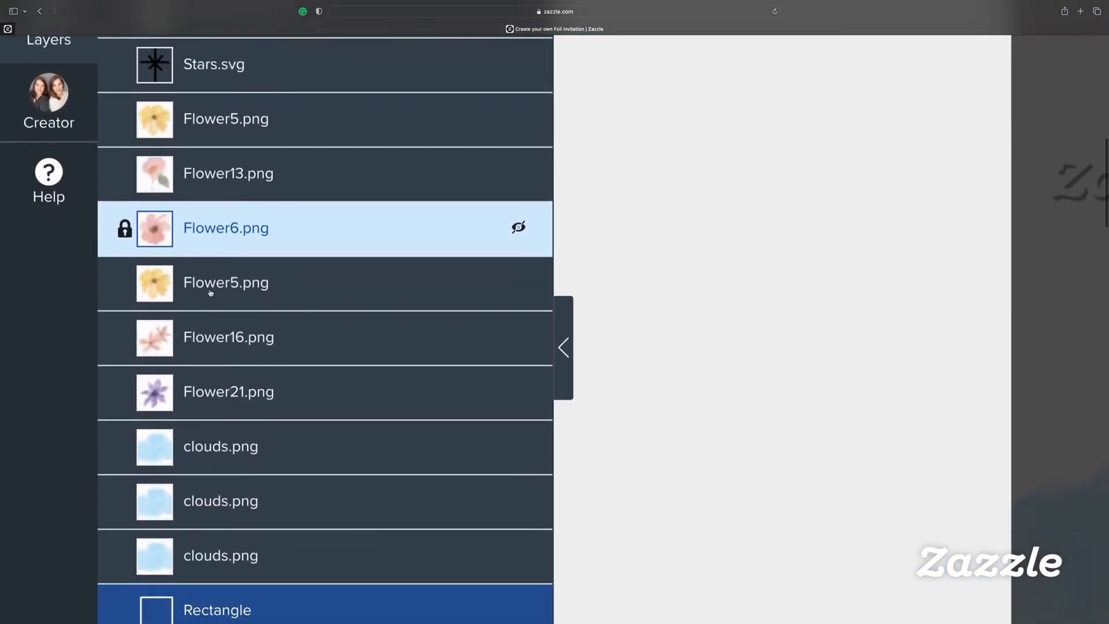
{"action": "scroll", "coordinate": [221, 231], "scroll_direction": "up", "scroll_amount": 1}
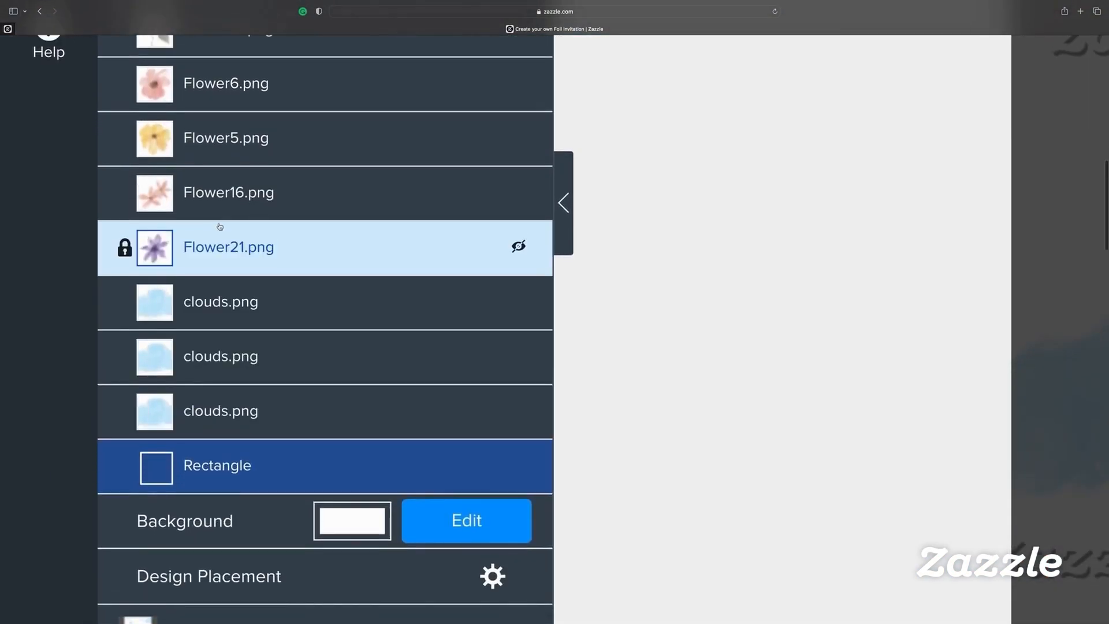
{"action": "scroll", "coordinate": [229, 182], "scroll_direction": "up", "scroll_amount": 1}
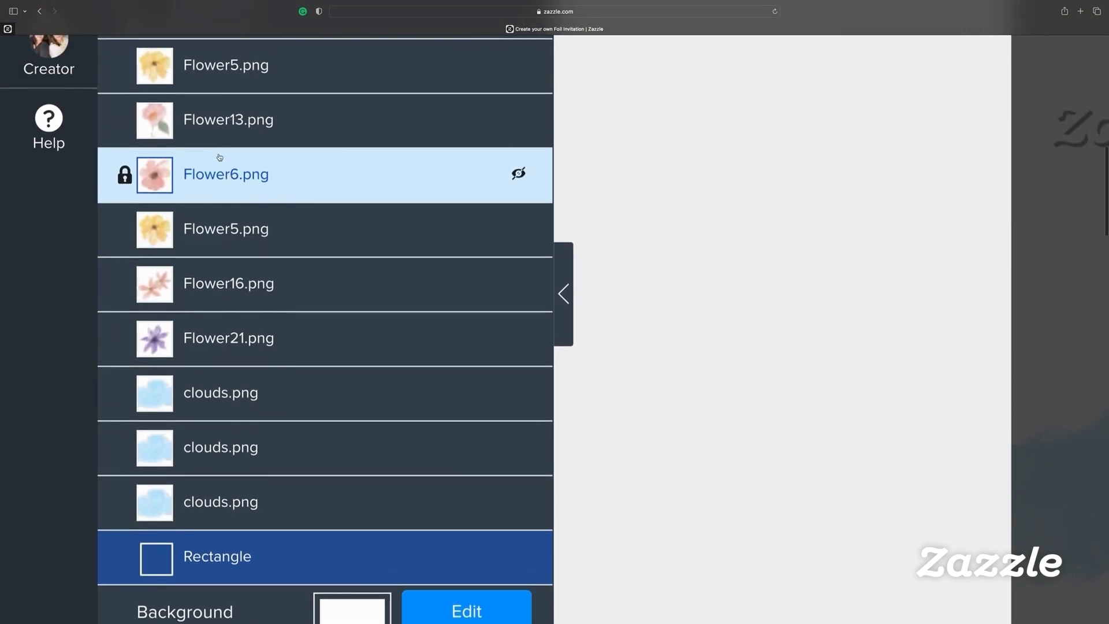
{"action": "left_click", "coordinate": [221, 83]}
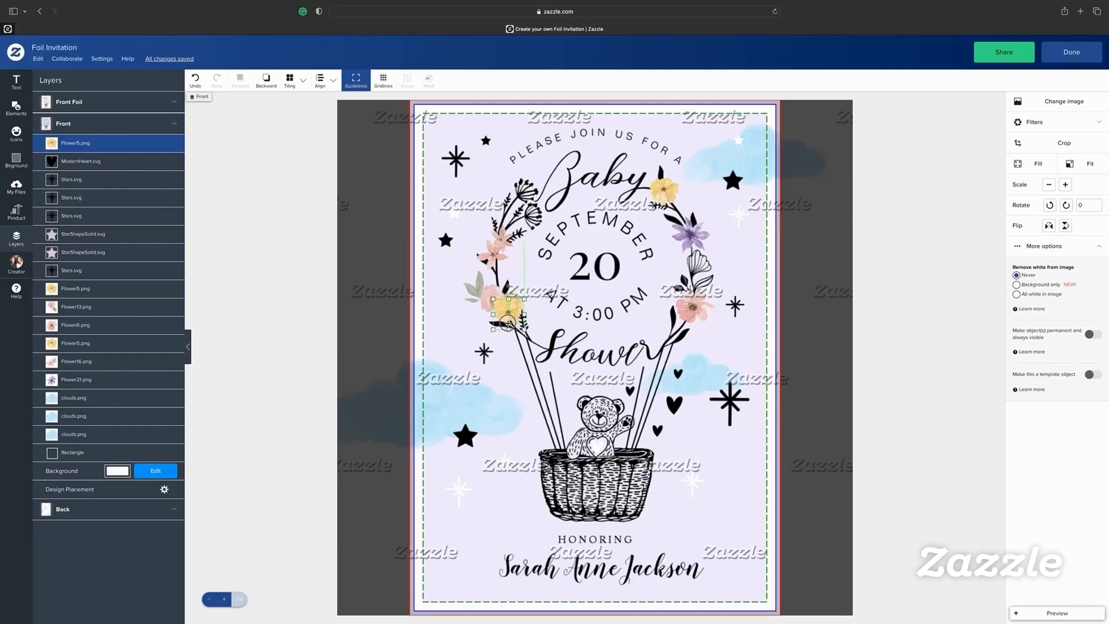
{"action": "left_click_drag", "start_coordinate": [508, 323], "coordinate": [546, 493]}
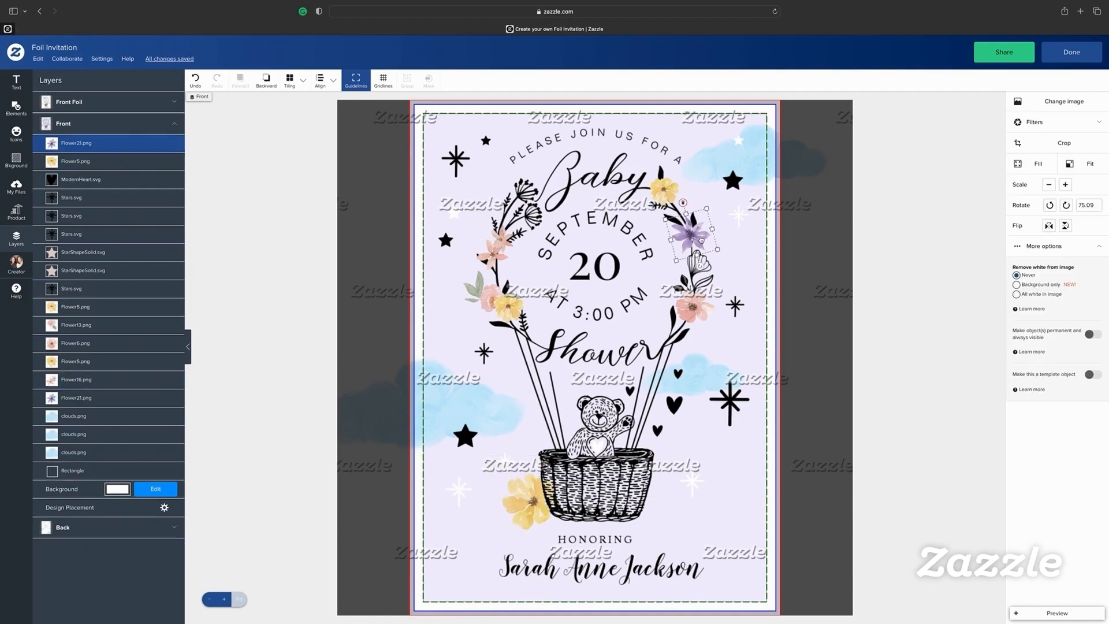
{"action": "left_click_drag", "start_coordinate": [513, 514], "coordinate": [539, 514]}
Duplicate the pink wreath flower and Flower13, placing both copies beside the basket
{"action": "left_click", "coordinate": [698, 308]}
{"action": "key", "text": "super+c"}
{"action": "key", "text": "super+v"}
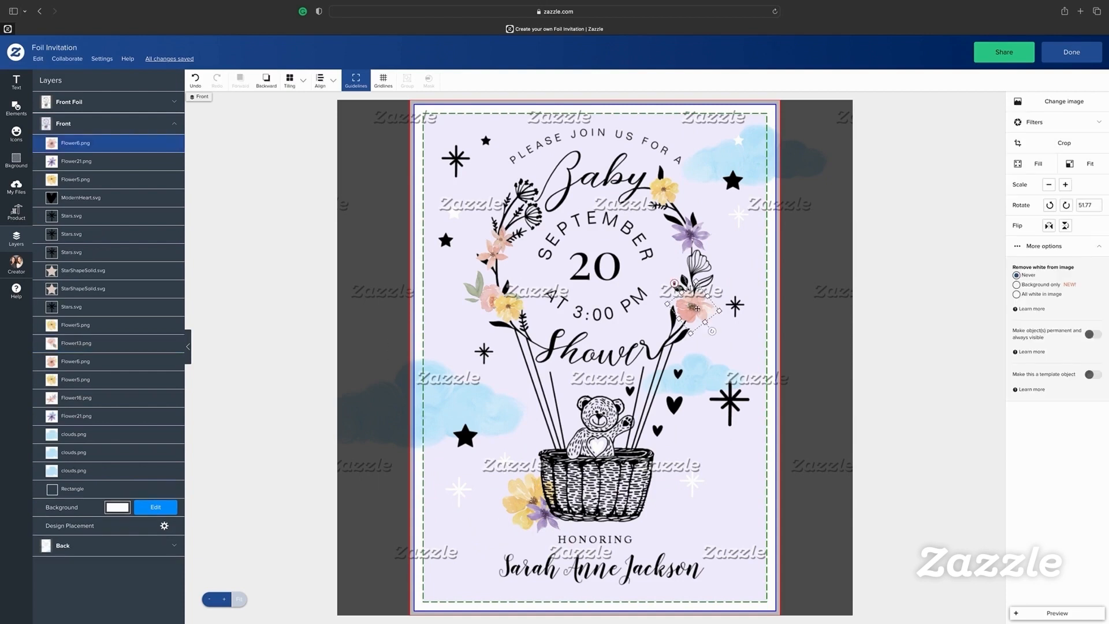
{"action": "mouse_move", "coordinate": [681, 519]}
{"action": "left_mouse_down"}
{"action": "mouse_move", "coordinate": [693, 529]}
{"action": "mouse_move", "coordinate": [671, 516]}
{"action": "left_mouse_up"}
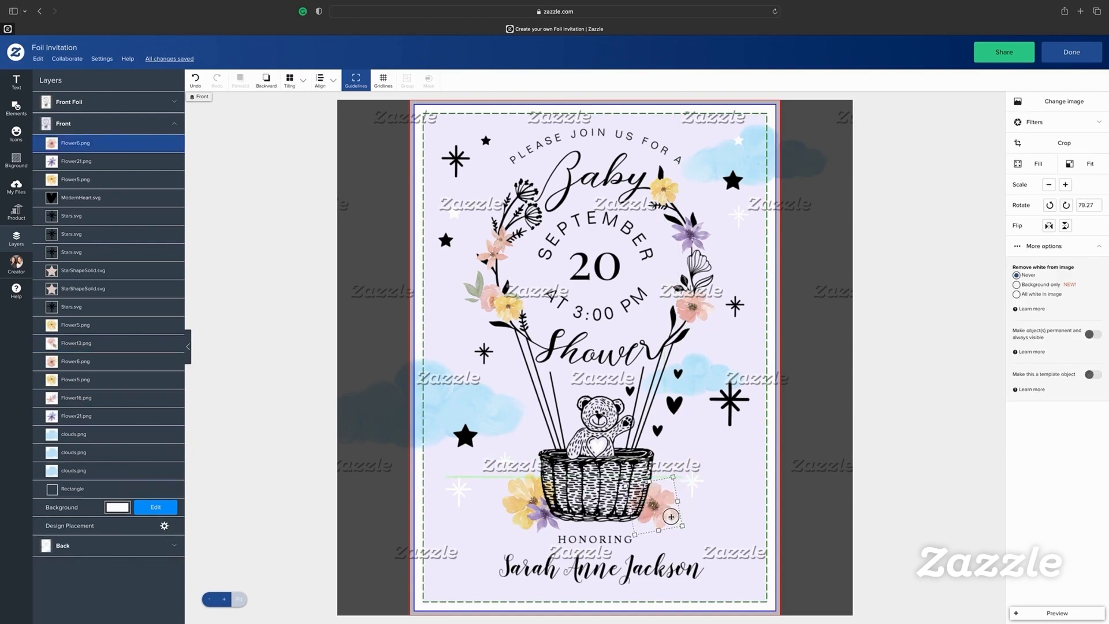
{"action": "left_click", "coordinate": [501, 249]}
{"action": "key", "text": "super+c"}
{"action": "key", "text": "super+v"}
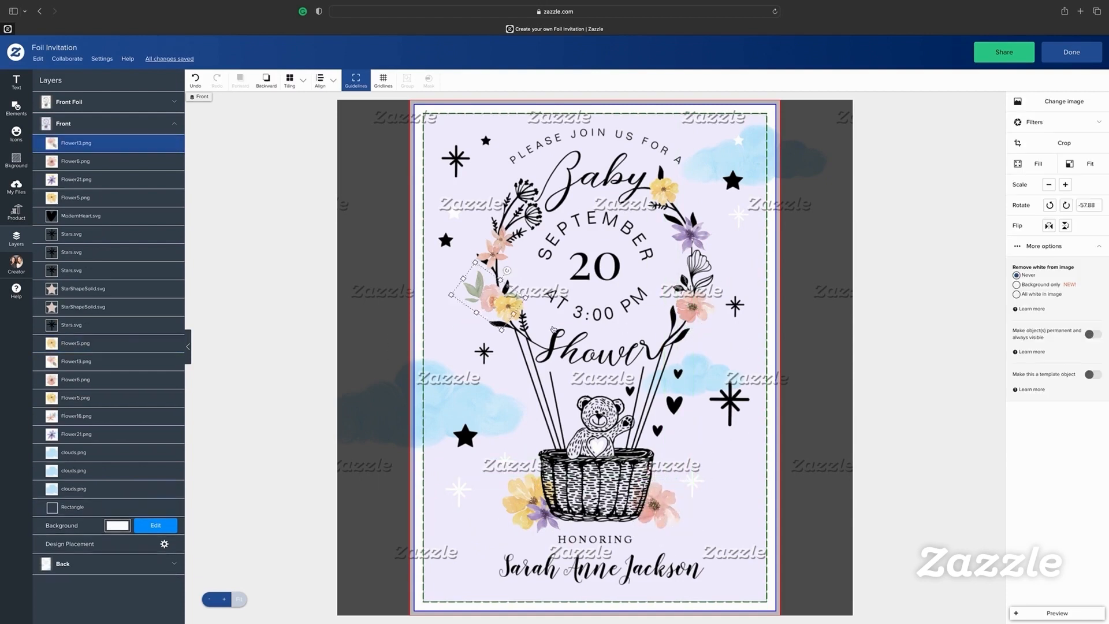
{"action": "left_click_drag", "start_coordinate": [501, 249], "coordinate": [481, 542]}
Bring the yellow and purple flowers in front of the basket and adjust the Flower13 copy
{"action": "right_click", "coordinate": [523, 483]}
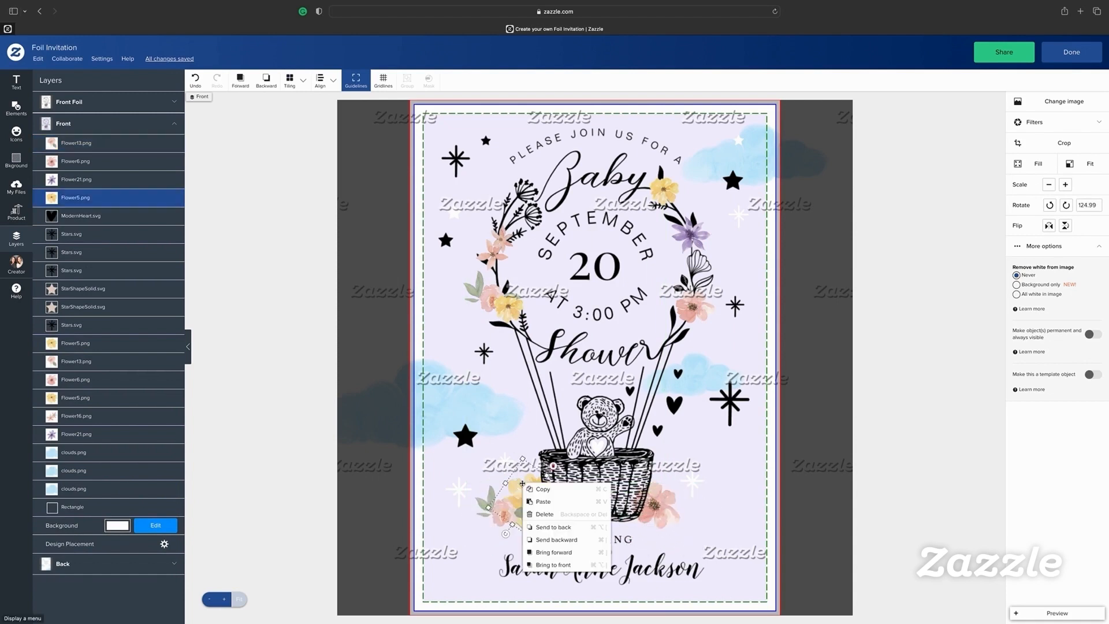
{"action": "left_click", "coordinate": [568, 565]}
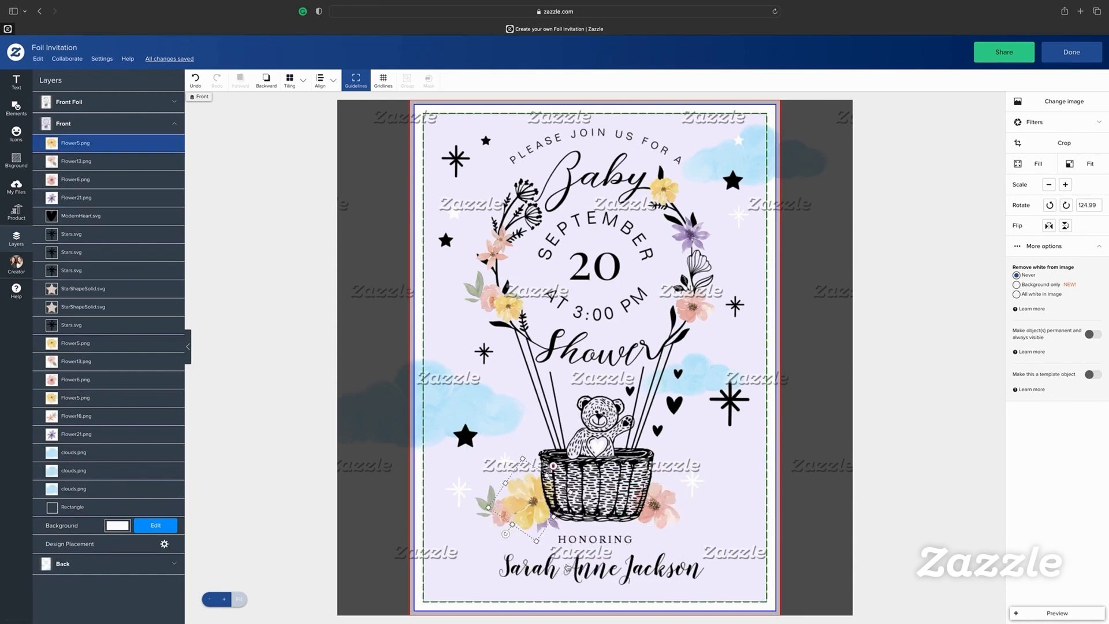
{"action": "left_click", "coordinate": [500, 520]}
{"action": "left_click", "coordinate": [549, 525]}
{"action": "right_click", "coordinate": [554, 528]}
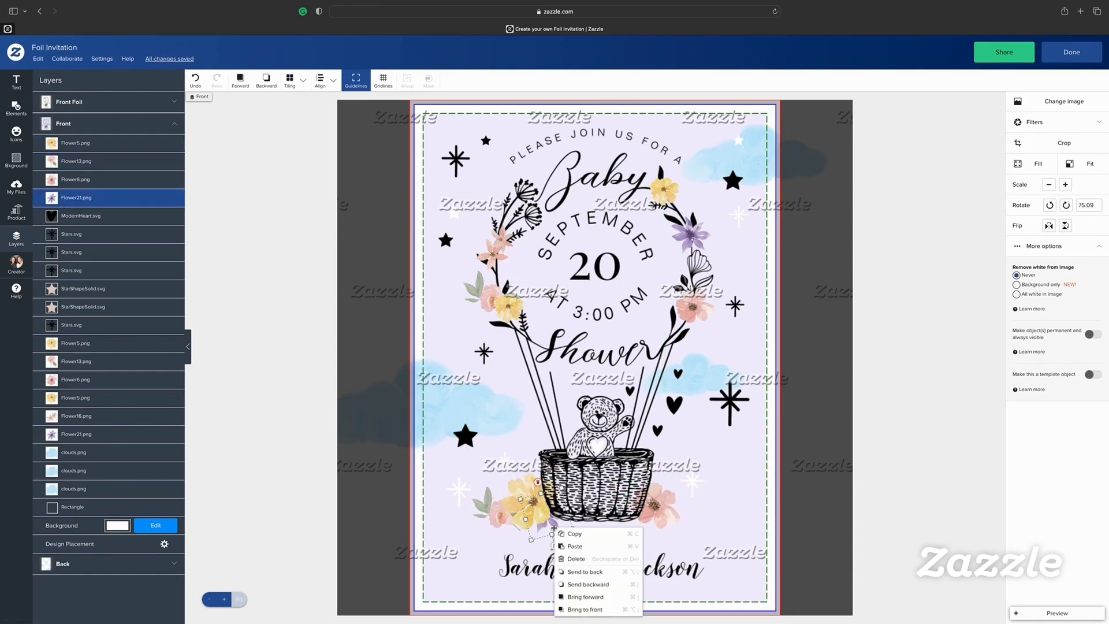
{"action": "left_click", "coordinate": [585, 609]}
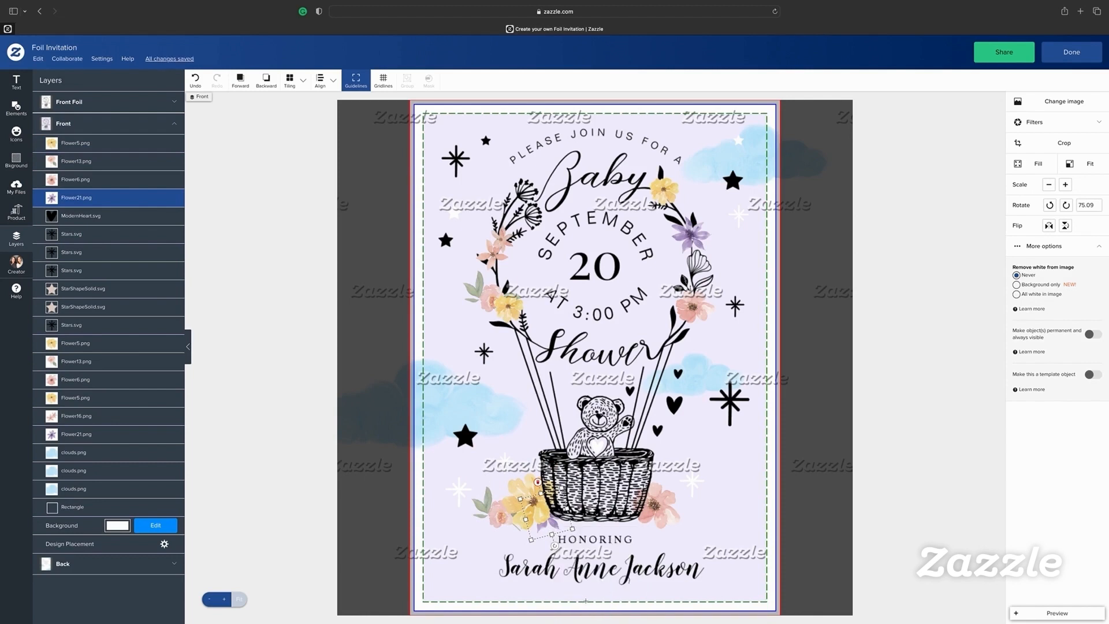
{"action": "left_click_drag", "start_coordinate": [503, 527], "coordinate": [492, 509]}
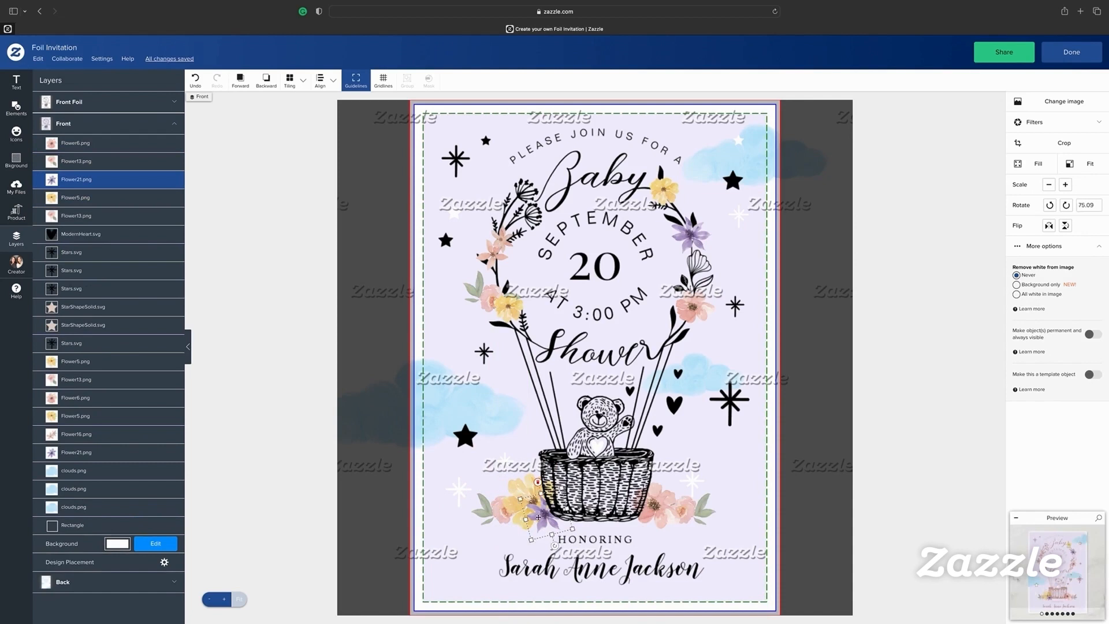
Add a horizontally flipped copy of the purple flower to the basket's right
{"action": "key", "text": "super+v"}
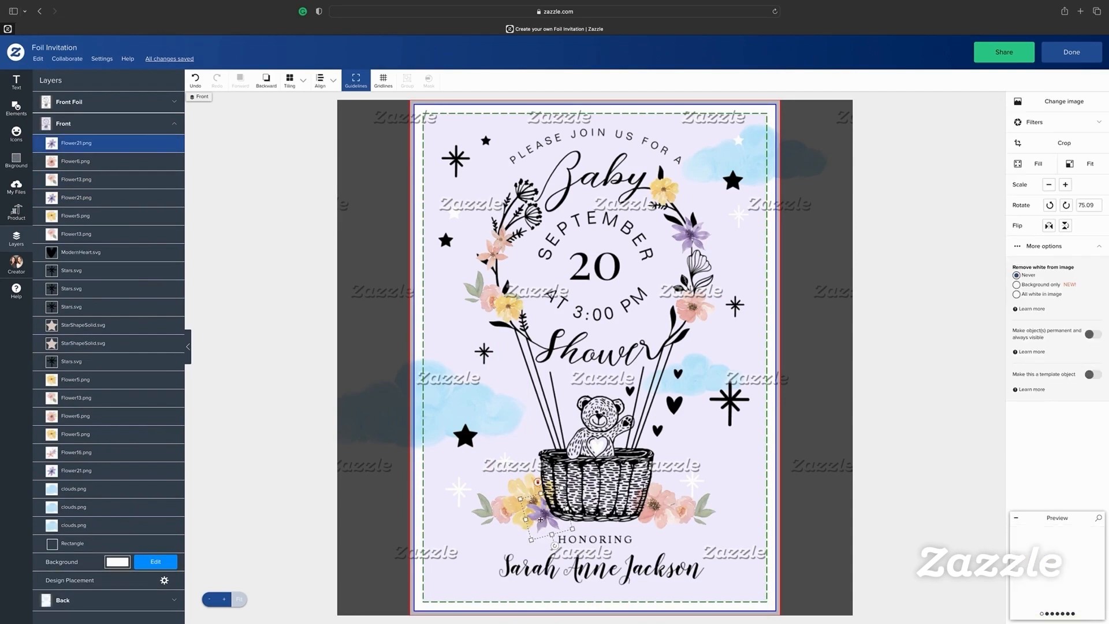
{"action": "left_click_drag", "start_coordinate": [549, 527], "coordinate": [656, 518]}
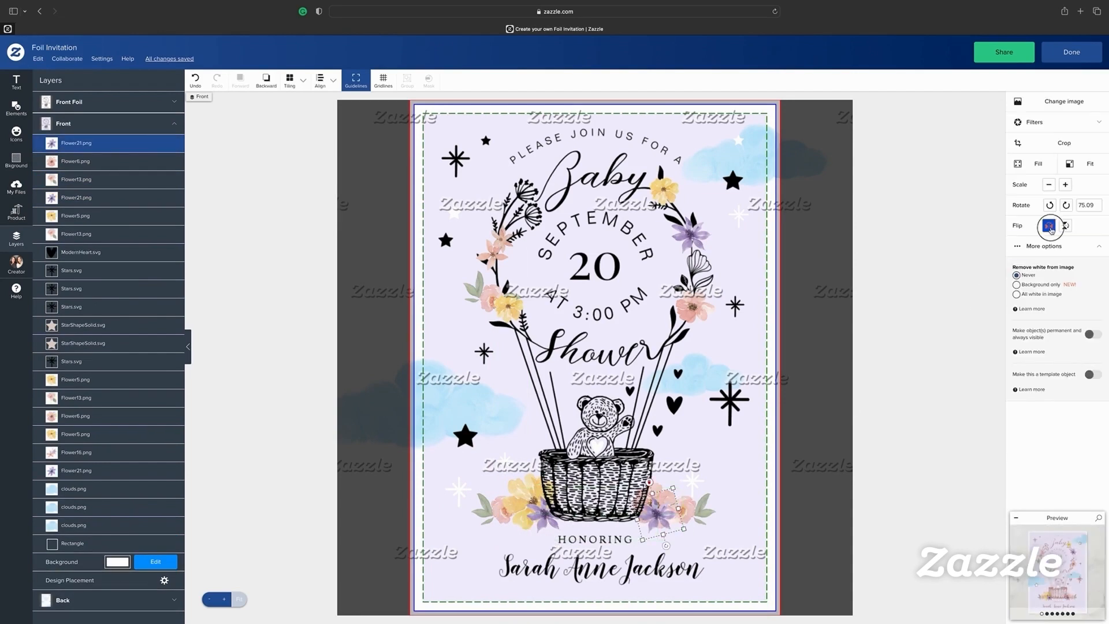
{"action": "left_click", "coordinate": [1050, 226]}
{"action": "left_click", "coordinate": [101, 123]}
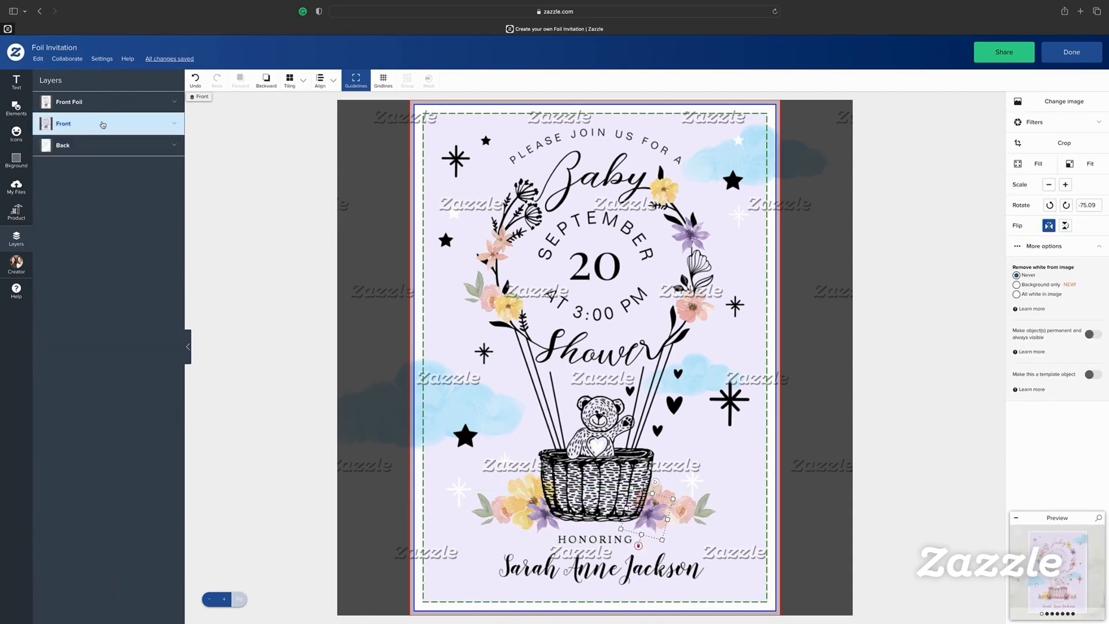
Show the back side, enlarge the top-right cloud, and shift the white and gold stars
{"action": "left_click", "coordinate": [89, 147]}
{"action": "left_click", "coordinate": [699, 165]}
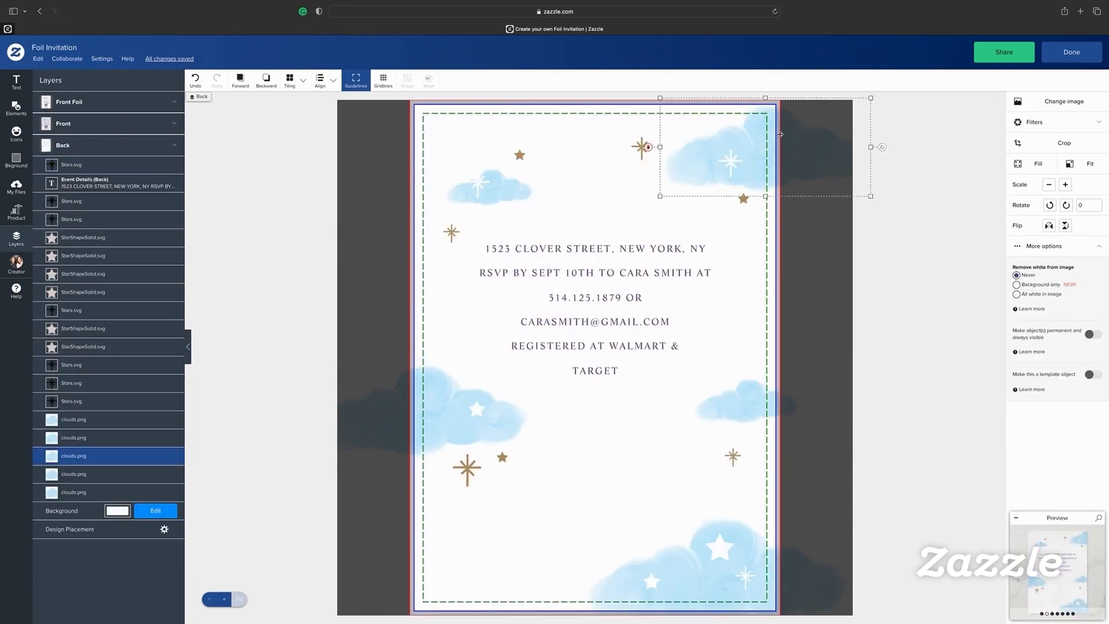
{"action": "left_click_drag", "start_coordinate": [661, 196], "coordinate": [587, 230]}
{"action": "left_click_drag", "start_coordinate": [735, 163], "coordinate": [710, 173]}
{"action": "left_click_drag", "start_coordinate": [645, 140], "coordinate": [645, 148]}
{"action": "left_click_drag", "start_coordinate": [772, 171], "coordinate": [635, 484], "text": "alt"}
Duplicate the cloud and a star toward the lower left, then adjust the cloud's stacking order
{"action": "left_click_drag", "start_coordinate": [635, 484], "coordinate": [595, 525]}
{"action": "left_click_drag", "start_coordinate": [648, 148], "coordinate": [544, 520], "text": "alt"}
{"action": "right_click", "coordinate": [566, 487]}
{"action": "left_click", "coordinate": [609, 572]}
{"action": "right_click", "coordinate": [567, 494]}
{"action": "left_click", "coordinate": [596, 539]}
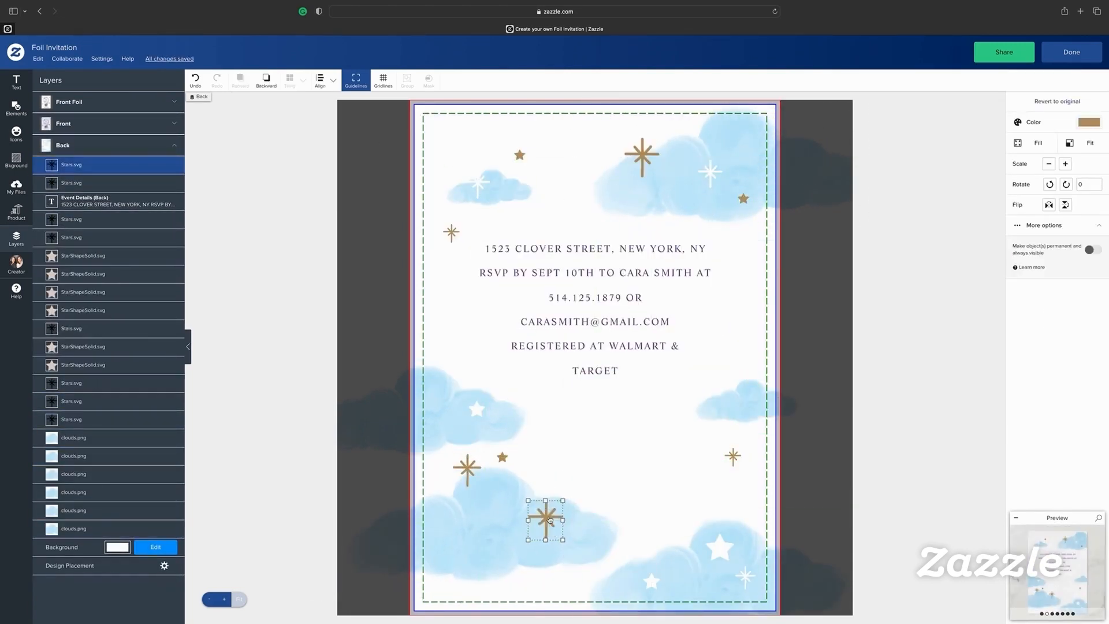
{"action": "left_click", "coordinate": [1089, 122]}
Move the sparkle star onto the lower cloud and add an enlarged copy of the small cloud at the right
{"action": "left_click", "coordinate": [1019, 227]}
{"action": "left_click_drag", "start_coordinate": [477, 410], "coordinate": [567, 546], "text": "alt"}
{"action": "left_click_drag", "start_coordinate": [518, 185], "coordinate": [817, 340], "text": "alt"}
{"action": "left_click_drag", "start_coordinate": [743, 322], "coordinate": [767, 331]}
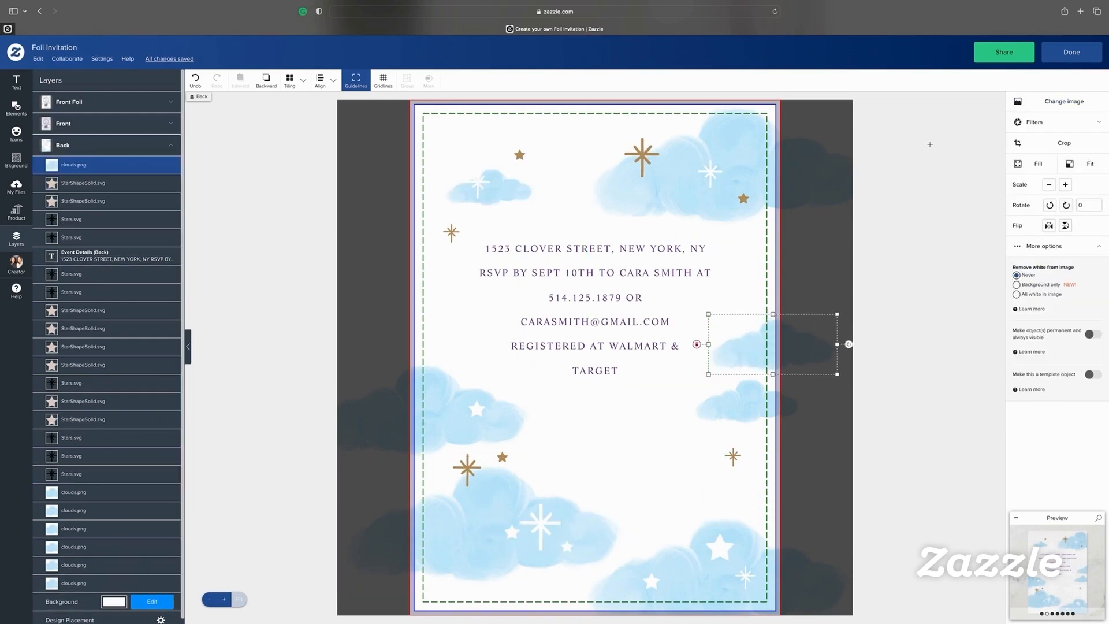
Open the invitation's product page and browse Hot Air Balloon Teddy Bear items like Books for Baby cards
{"action": "left_click", "coordinate": [1072, 53]}
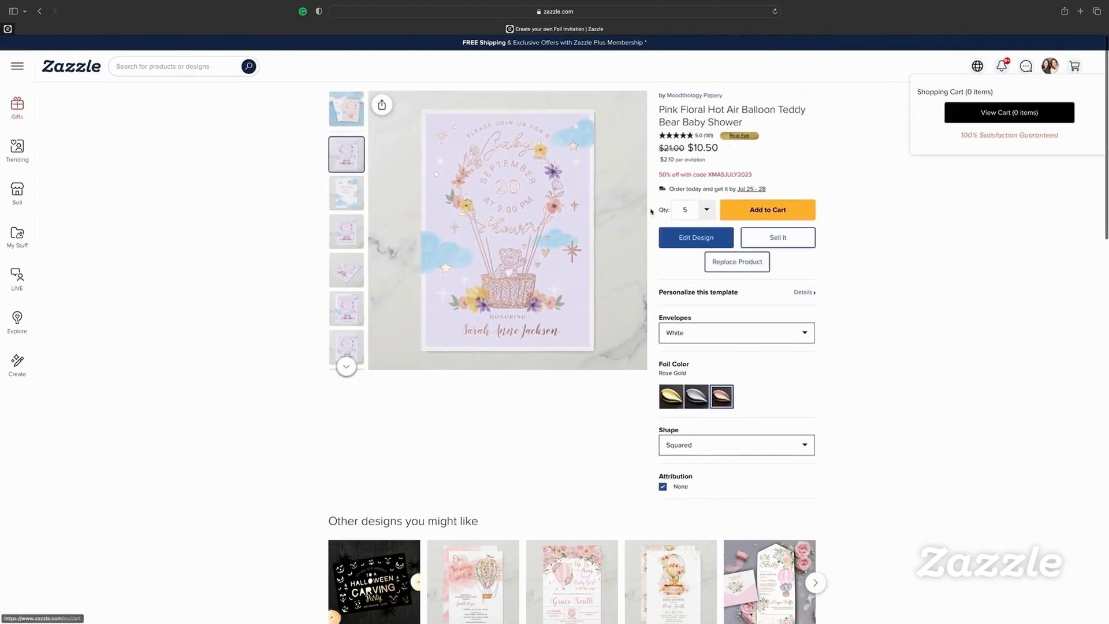
{"action": "scroll", "coordinate": [779, 165], "scroll_direction": "down", "scroll_amount": 2}
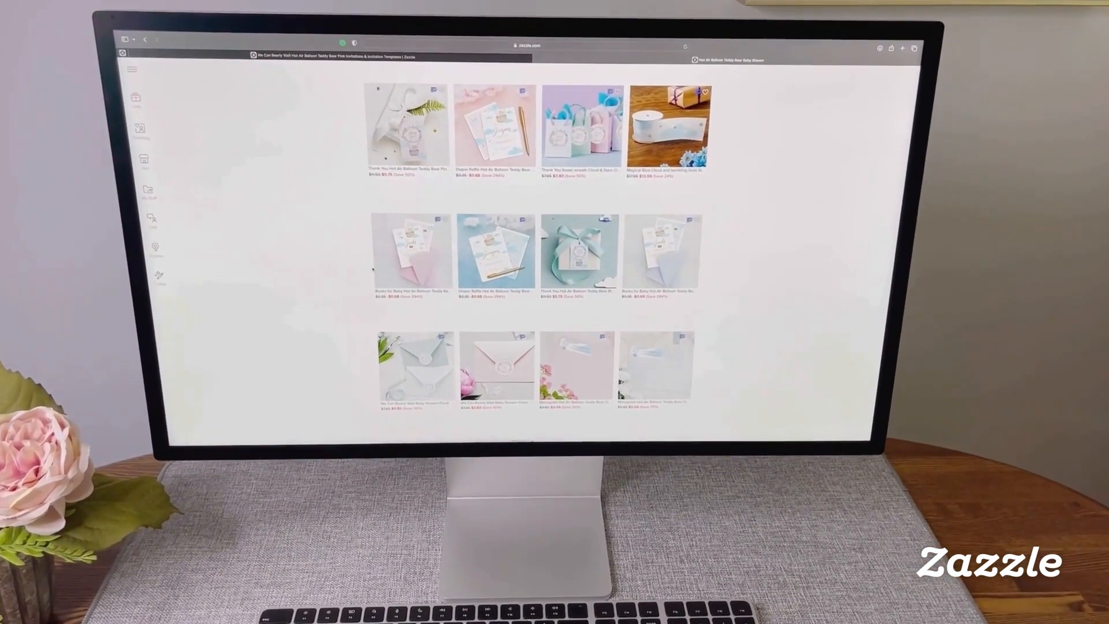
{"action": "scroll", "coordinate": [375, 265], "scroll_direction": "up", "scroll_amount": 5}
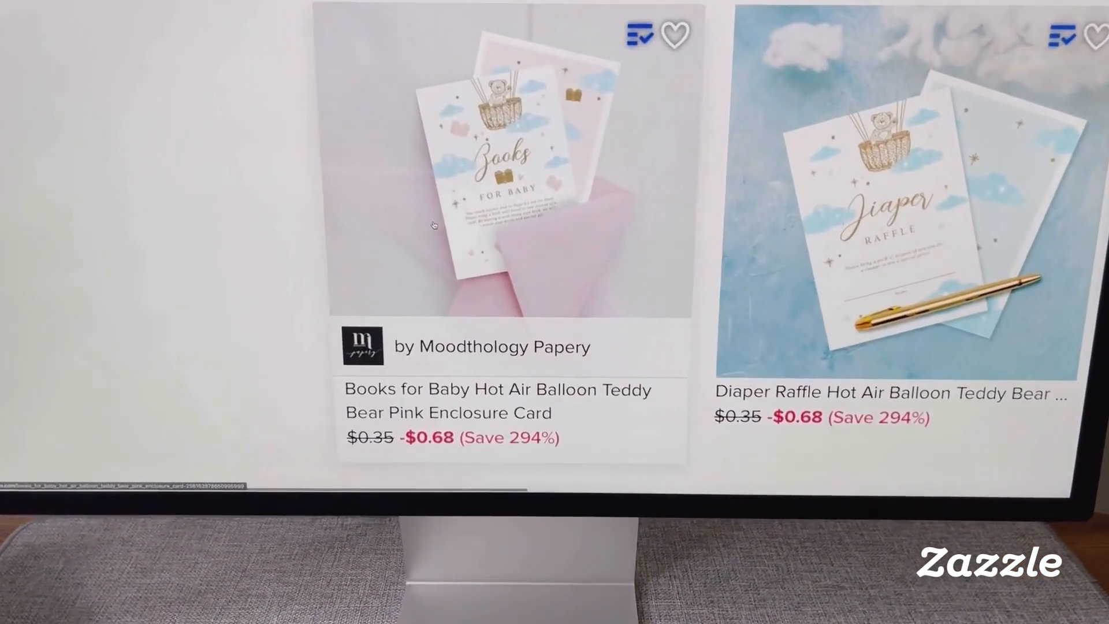
{"action": "scroll", "coordinate": [435, 225], "scroll_direction": "right", "scroll_amount": 5}
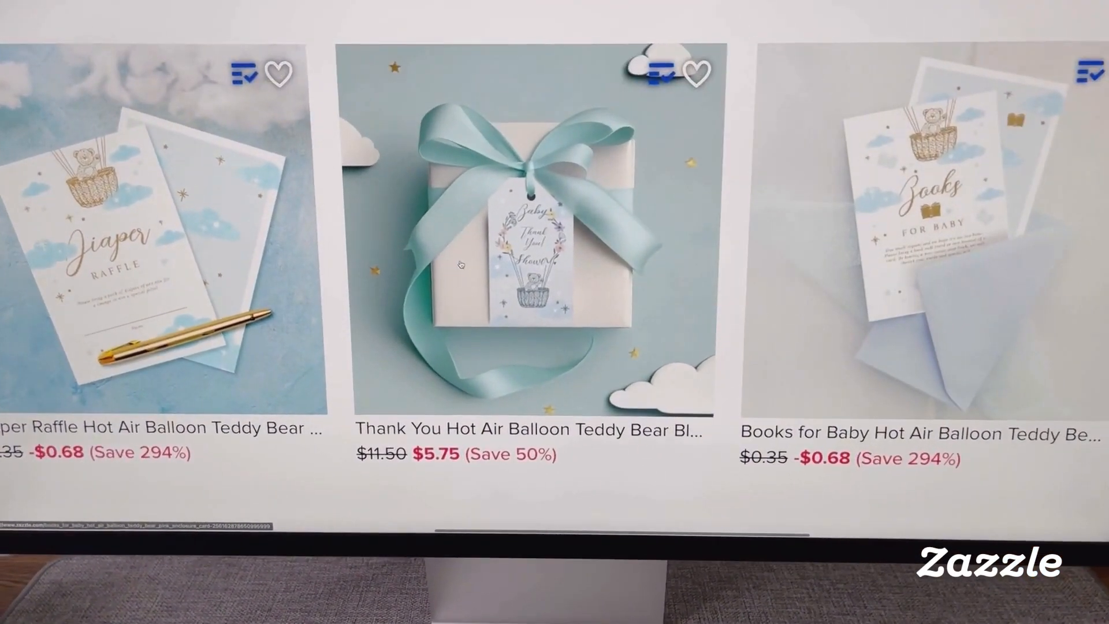